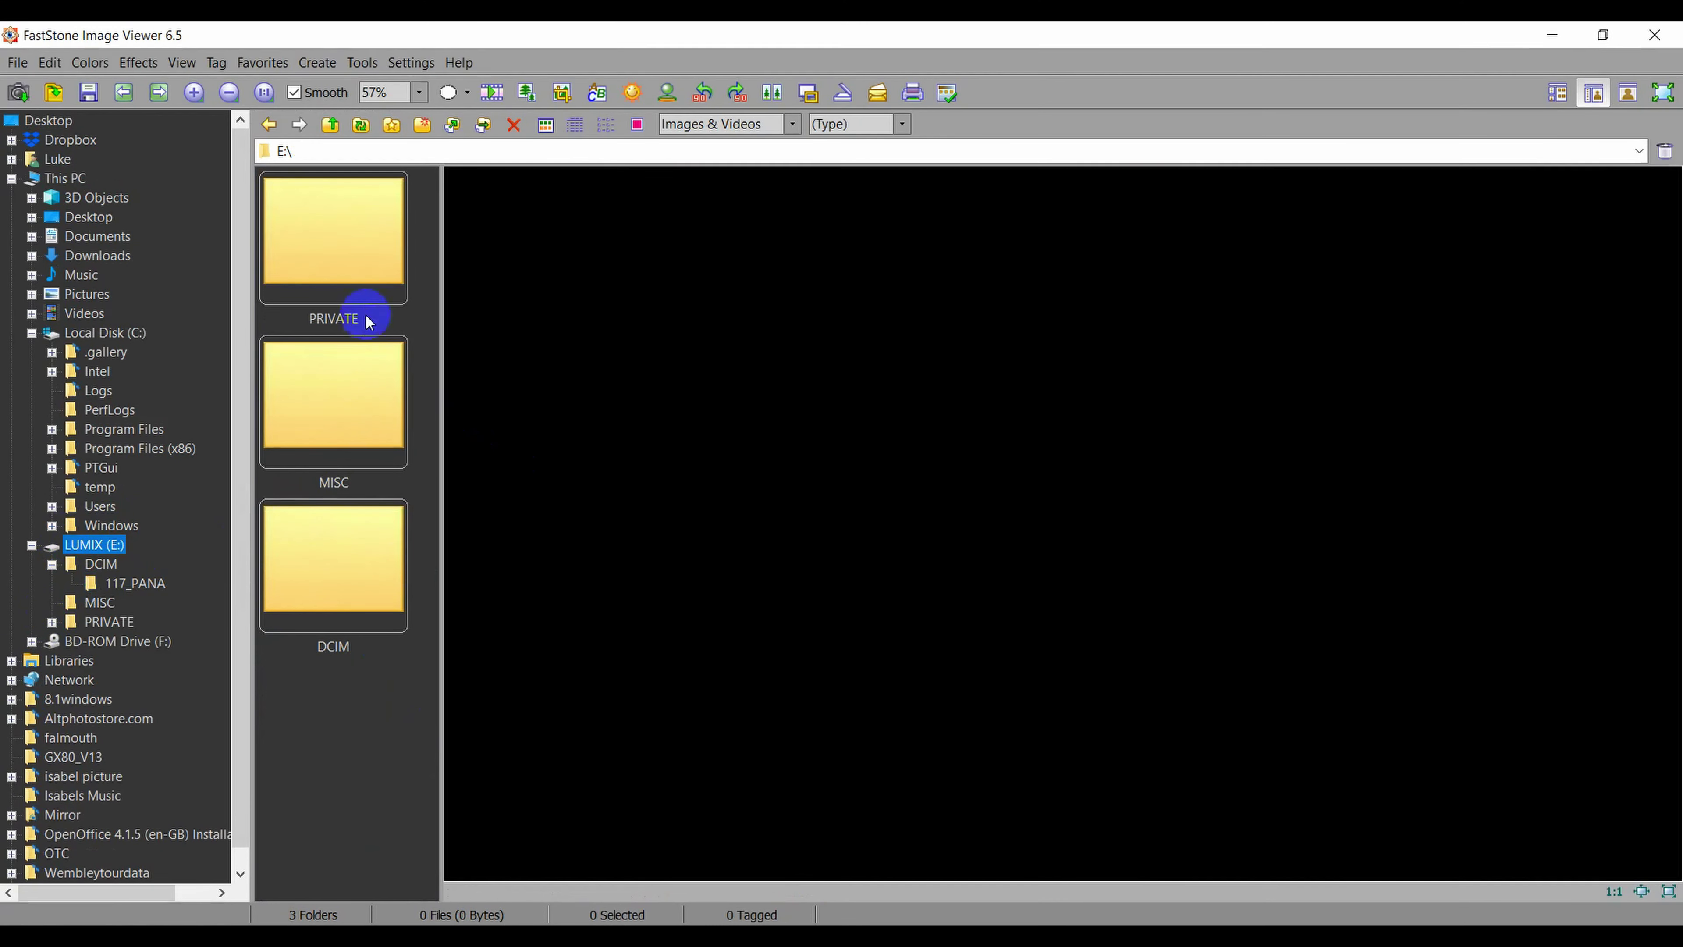
# - Open DCIM\117_PANA on the card and switch to single-photo view of the swan photo
pyautogui.doubleClick(321, 550)
pyautogui.doubleClick(363, 220)
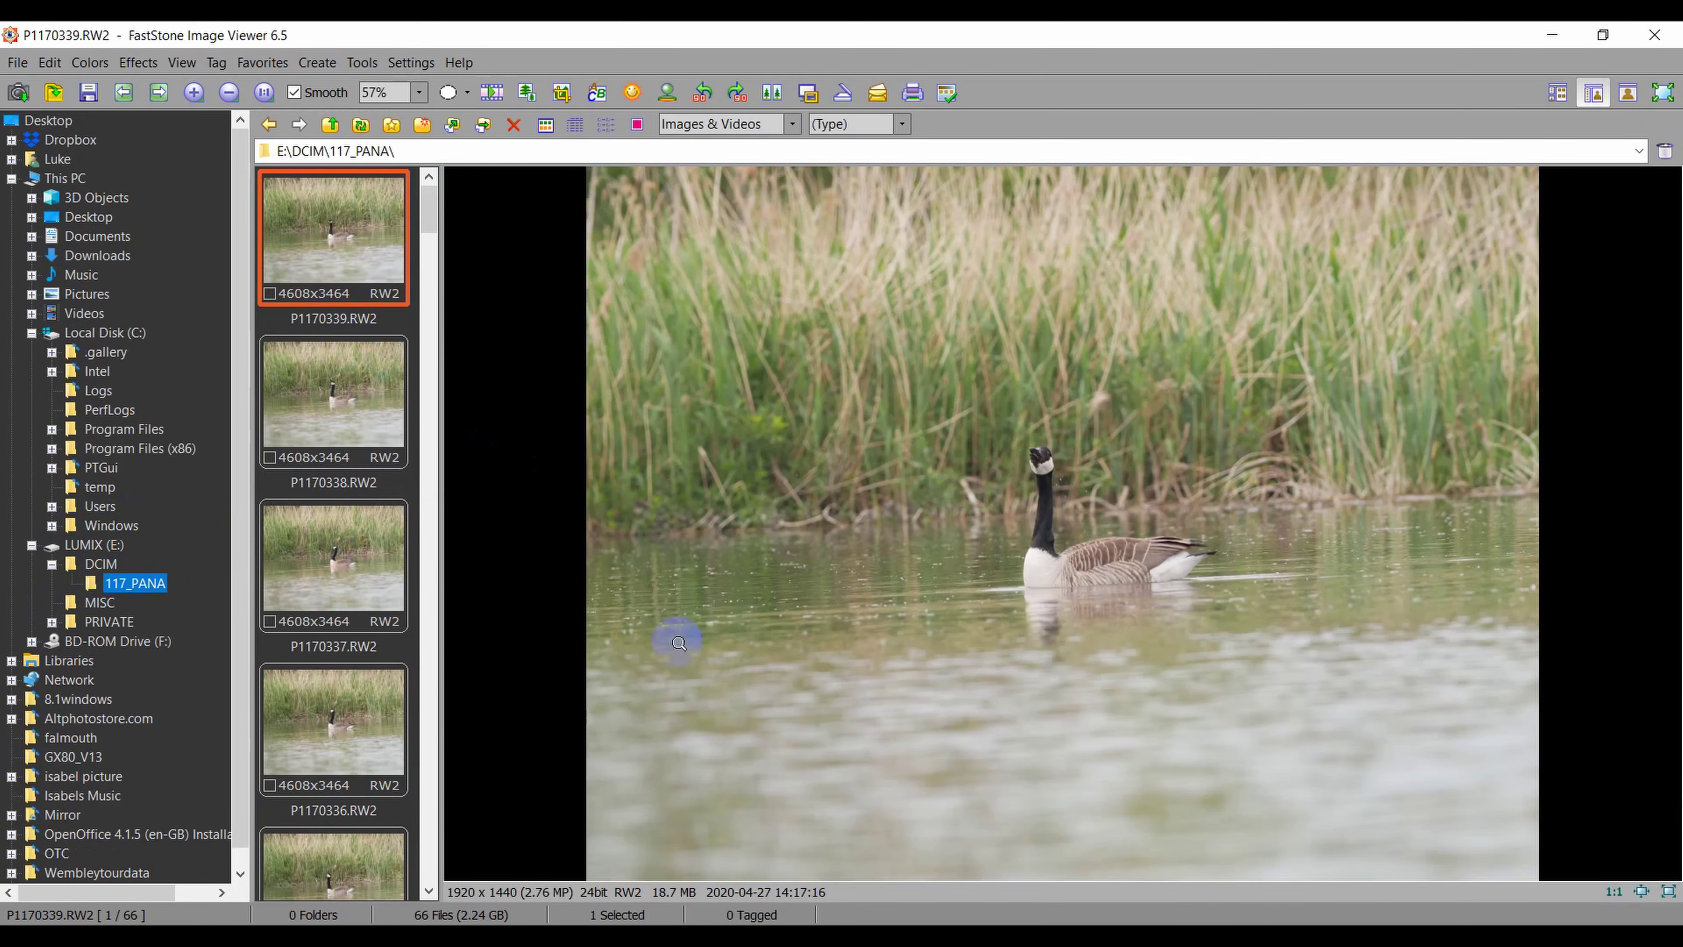
pyautogui.click(1558, 93)
pyautogui.click(1593, 93)
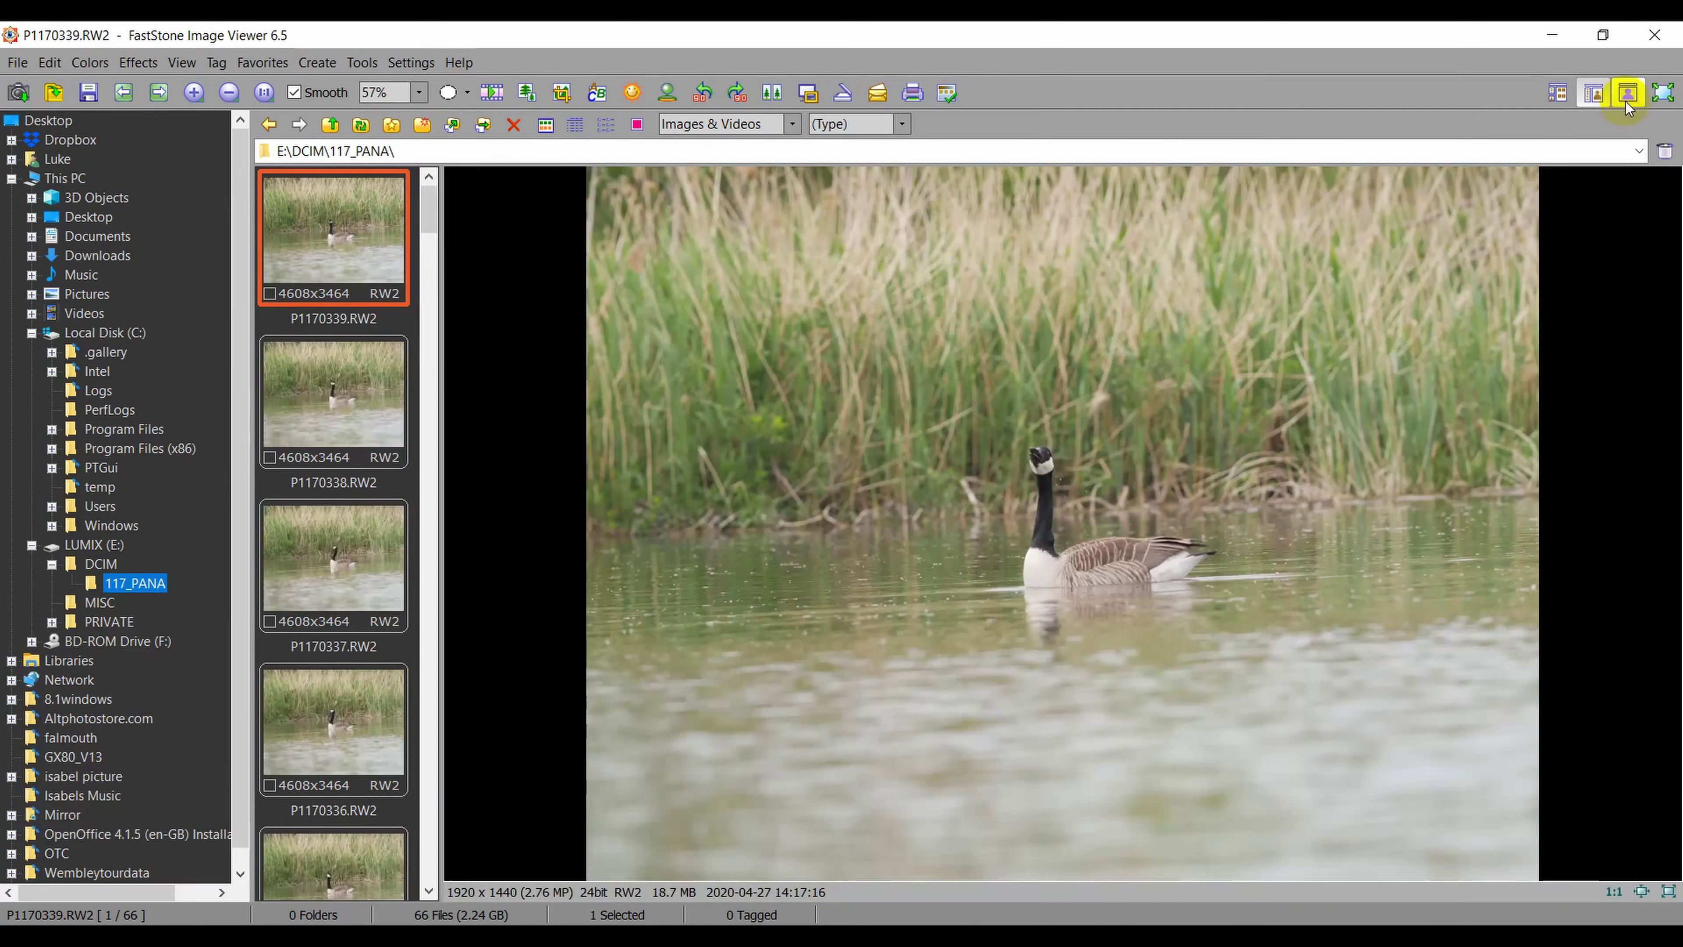
pyautogui.click(1629, 93)
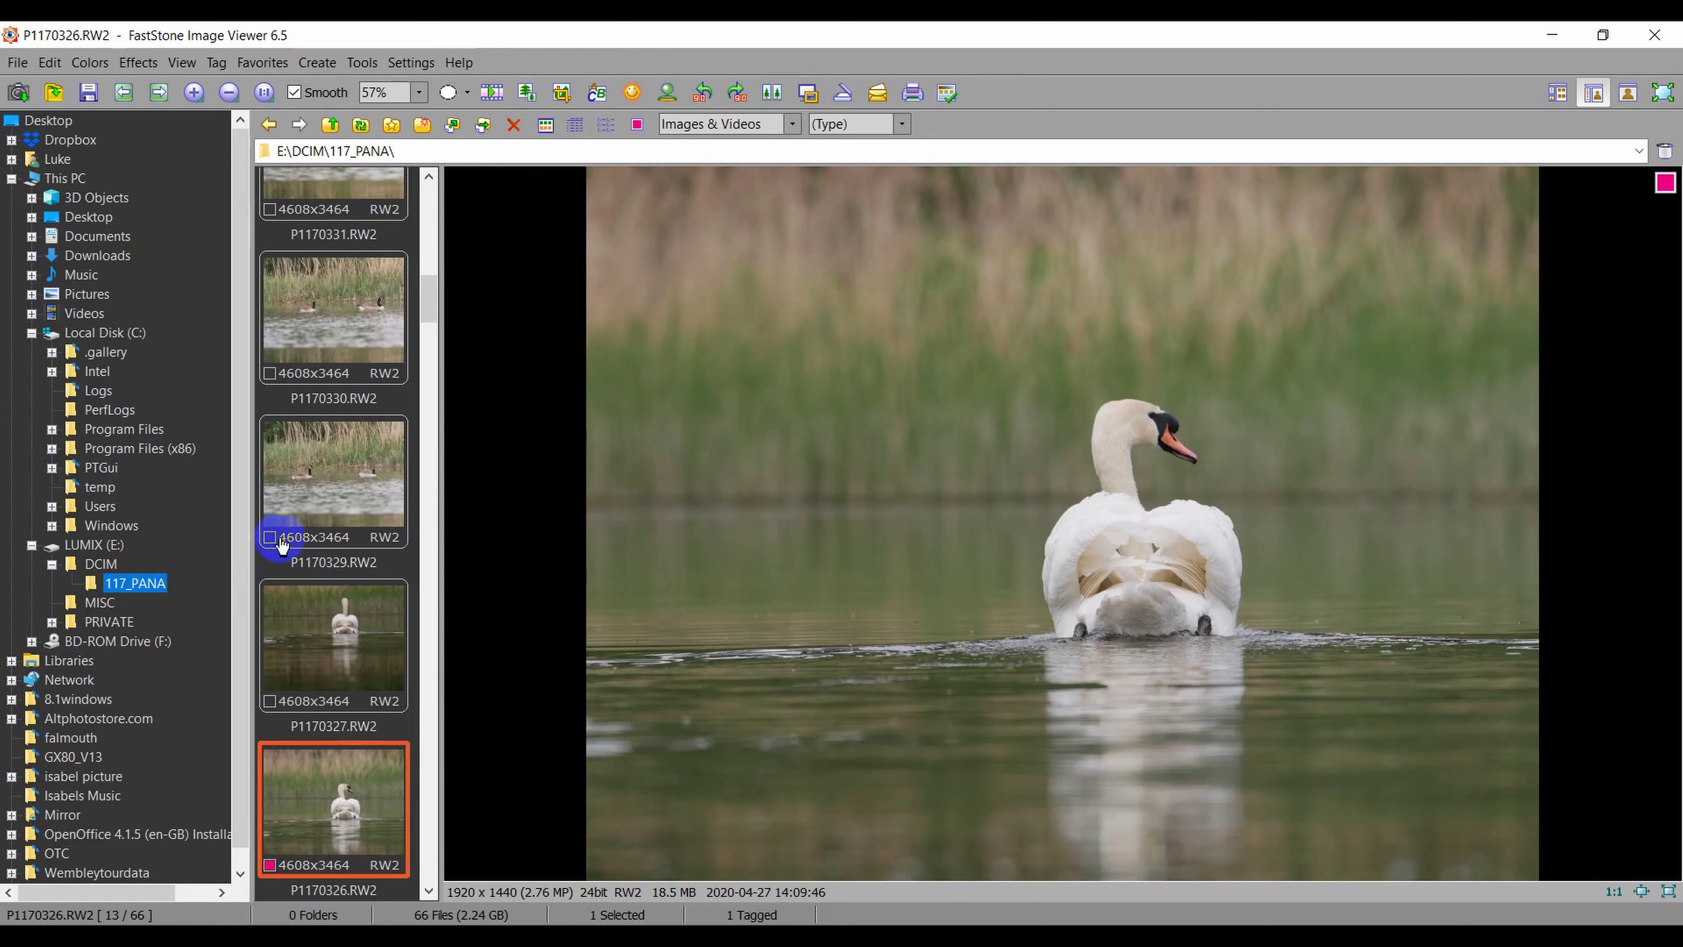
# - Tag photo P1170321 and filter the listing to tagged photos only
pyautogui.scroll(-5, 291, 550)
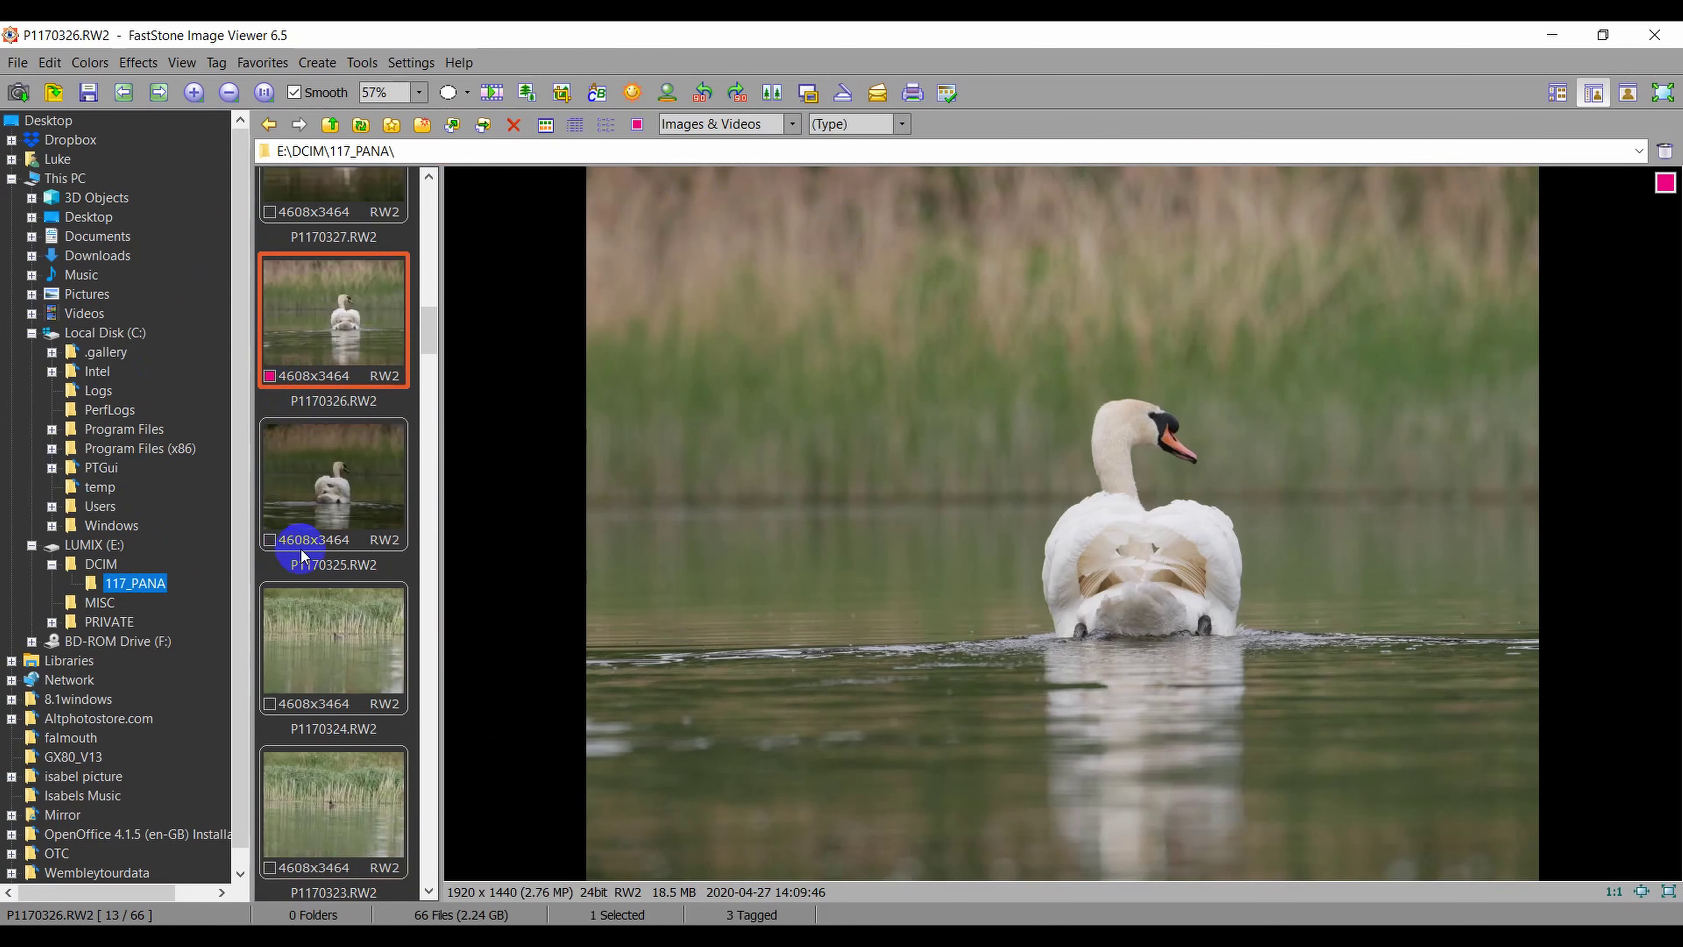
pyautogui.click(270, 544)
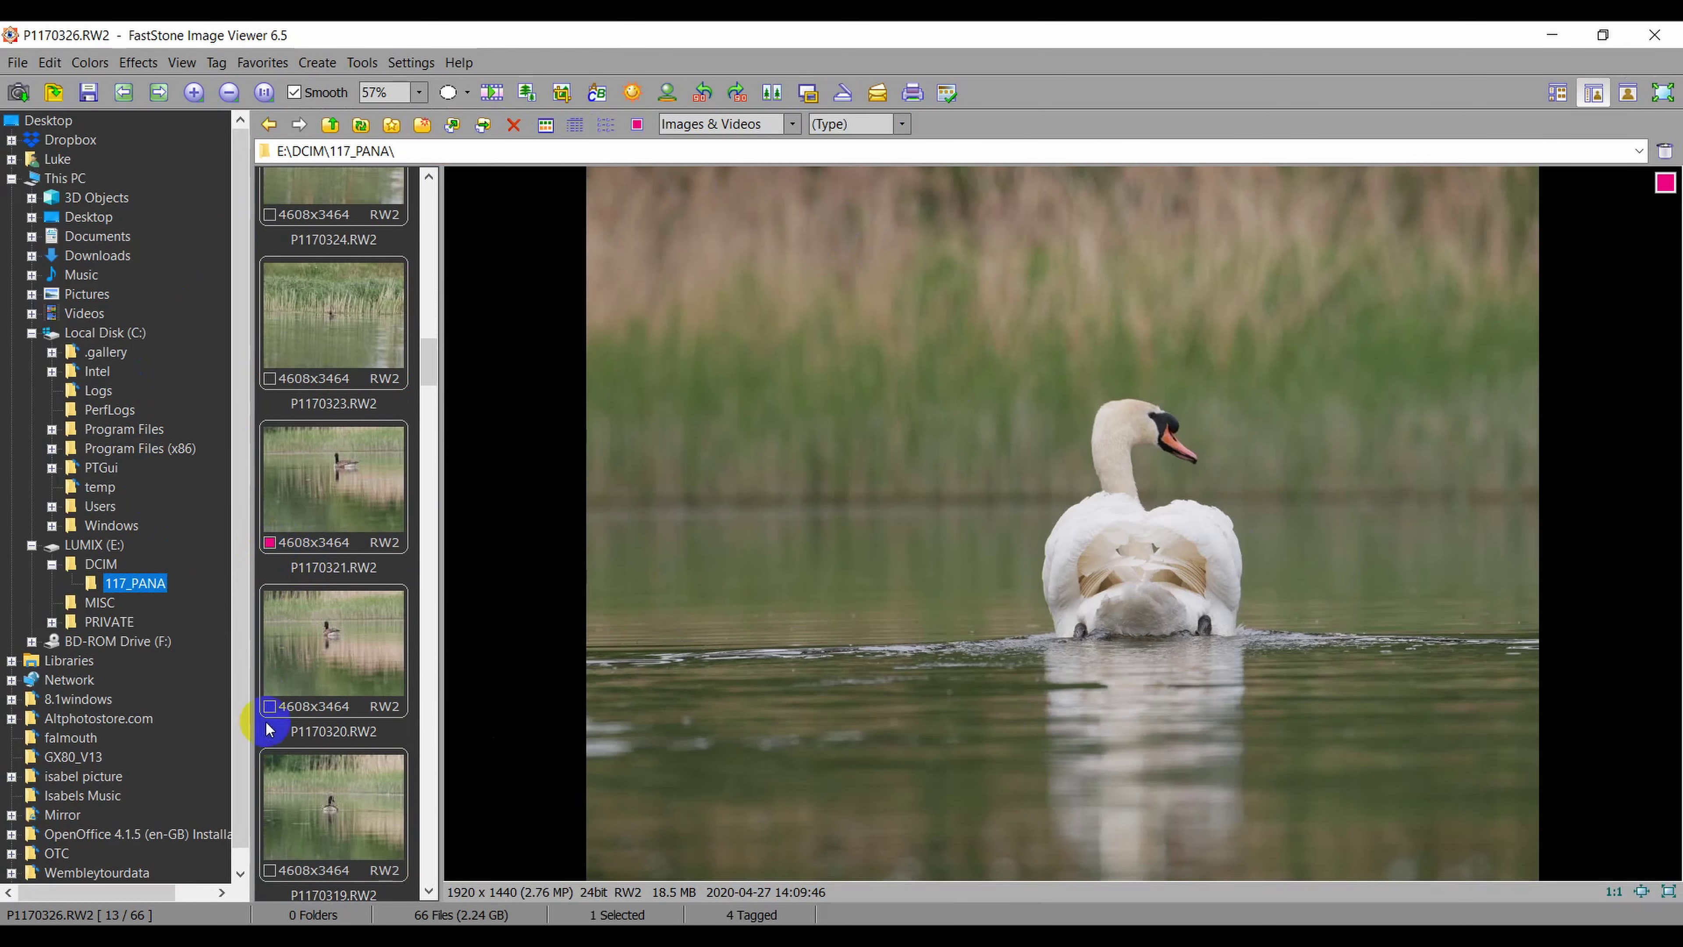
pyautogui.click(638, 125)
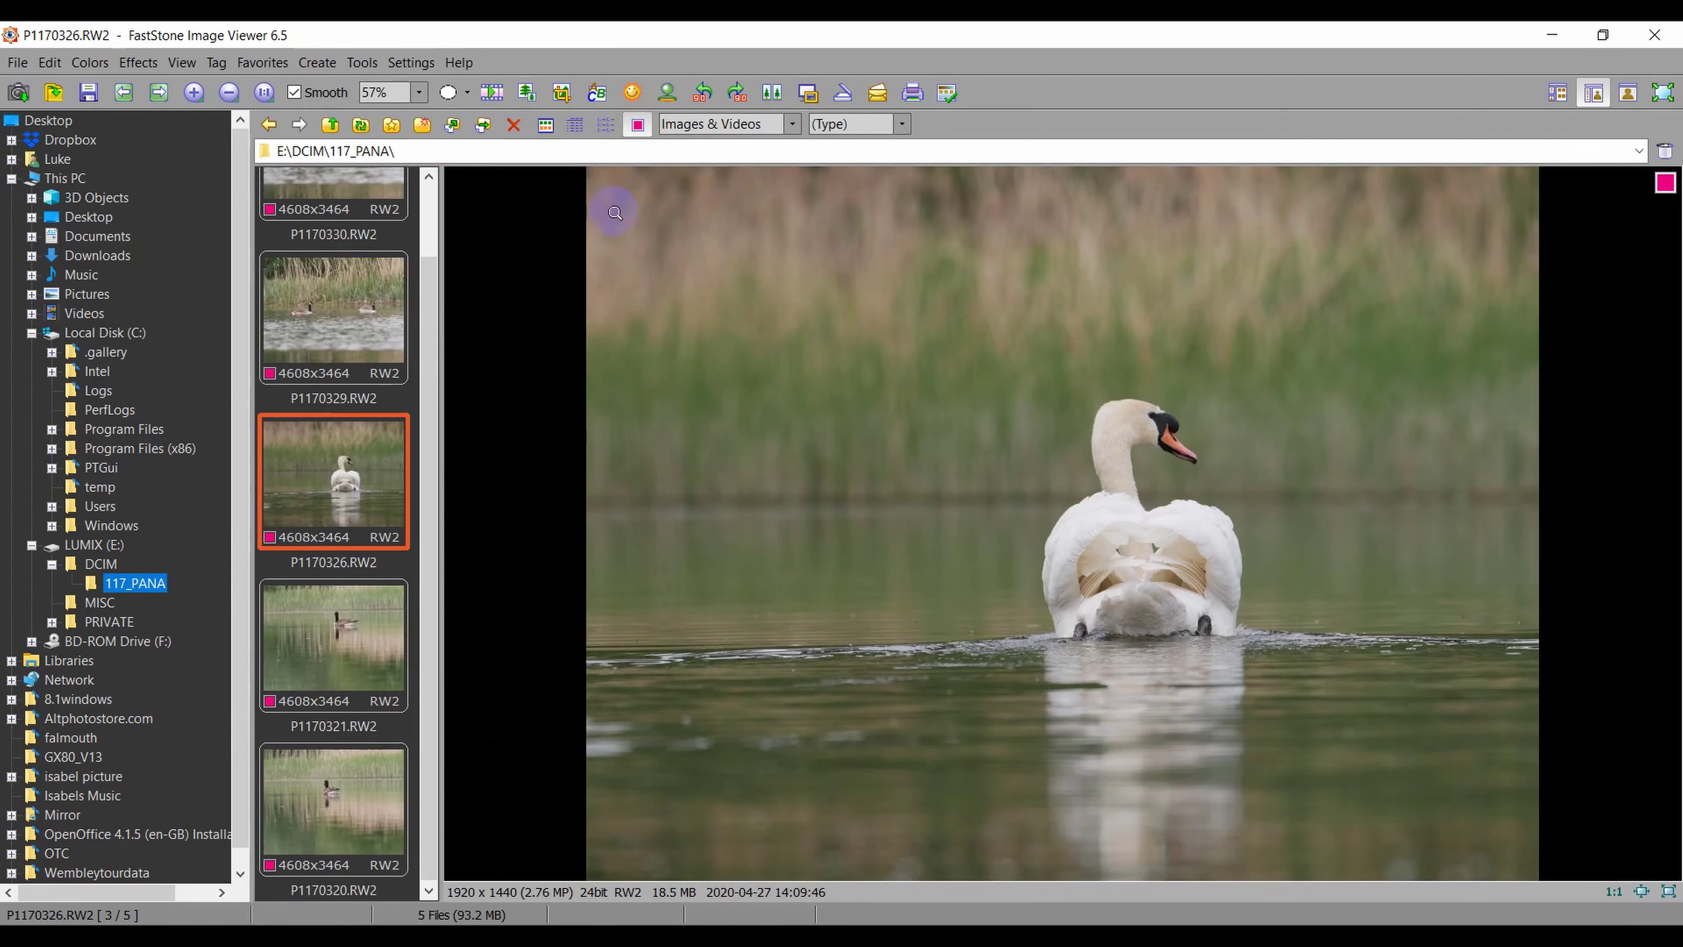
# - Select all five tagged photos, from P1170330 to the last
pyautogui.scroll(1, 339, 663)
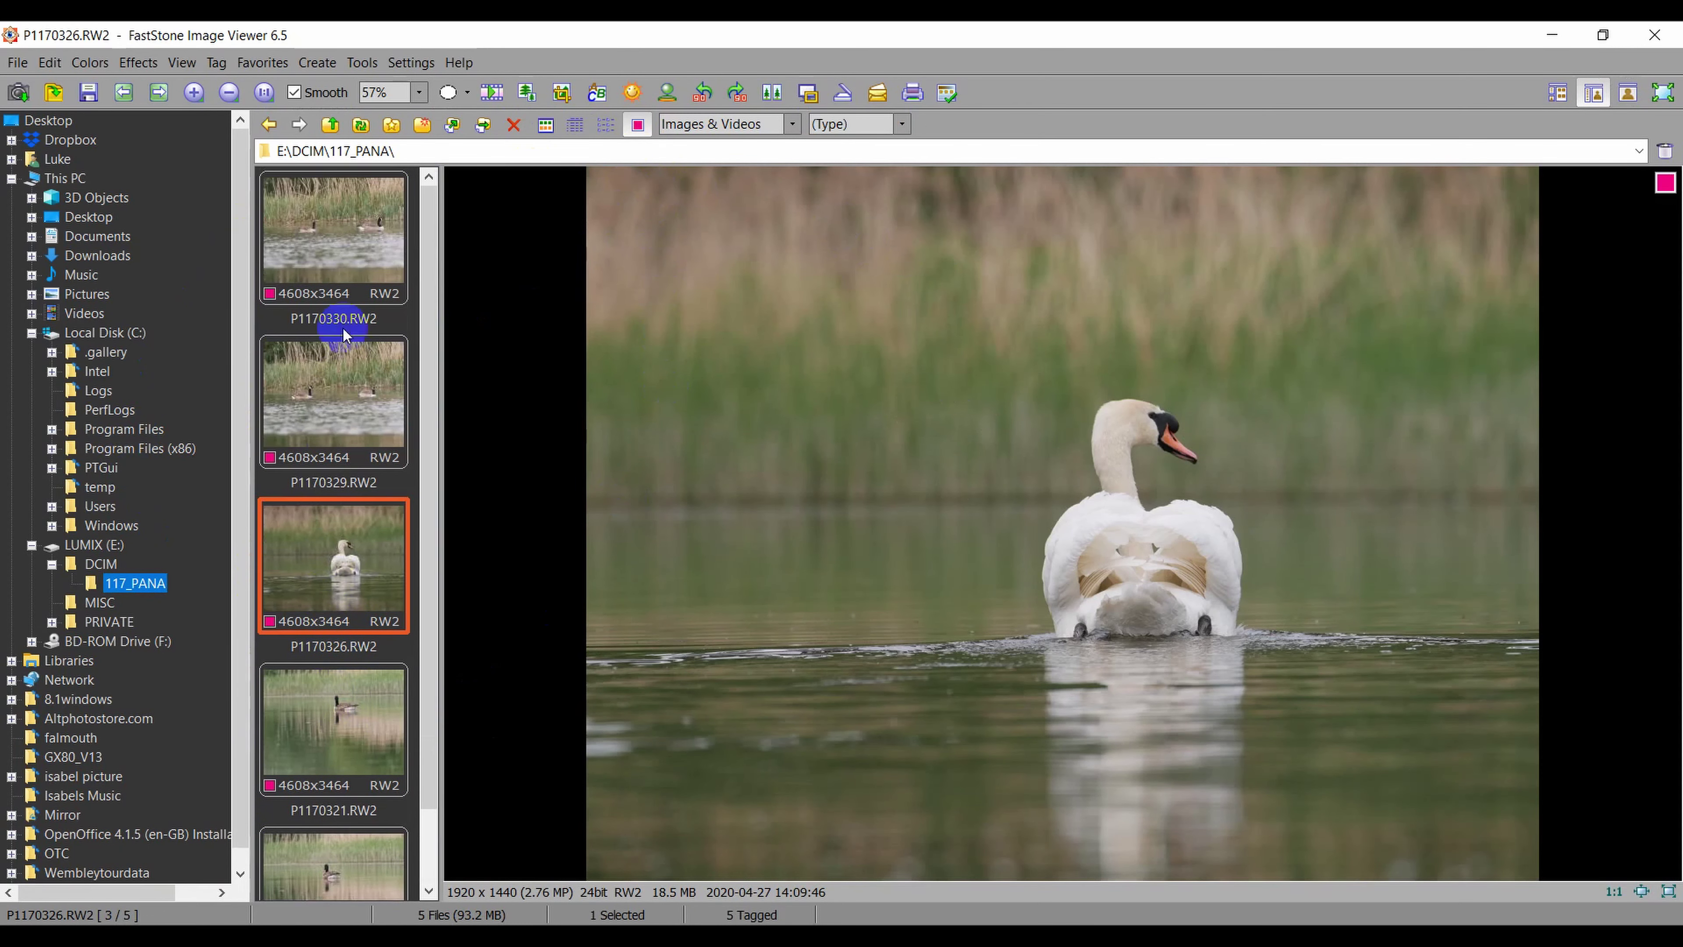
pyautogui.click(344, 257)
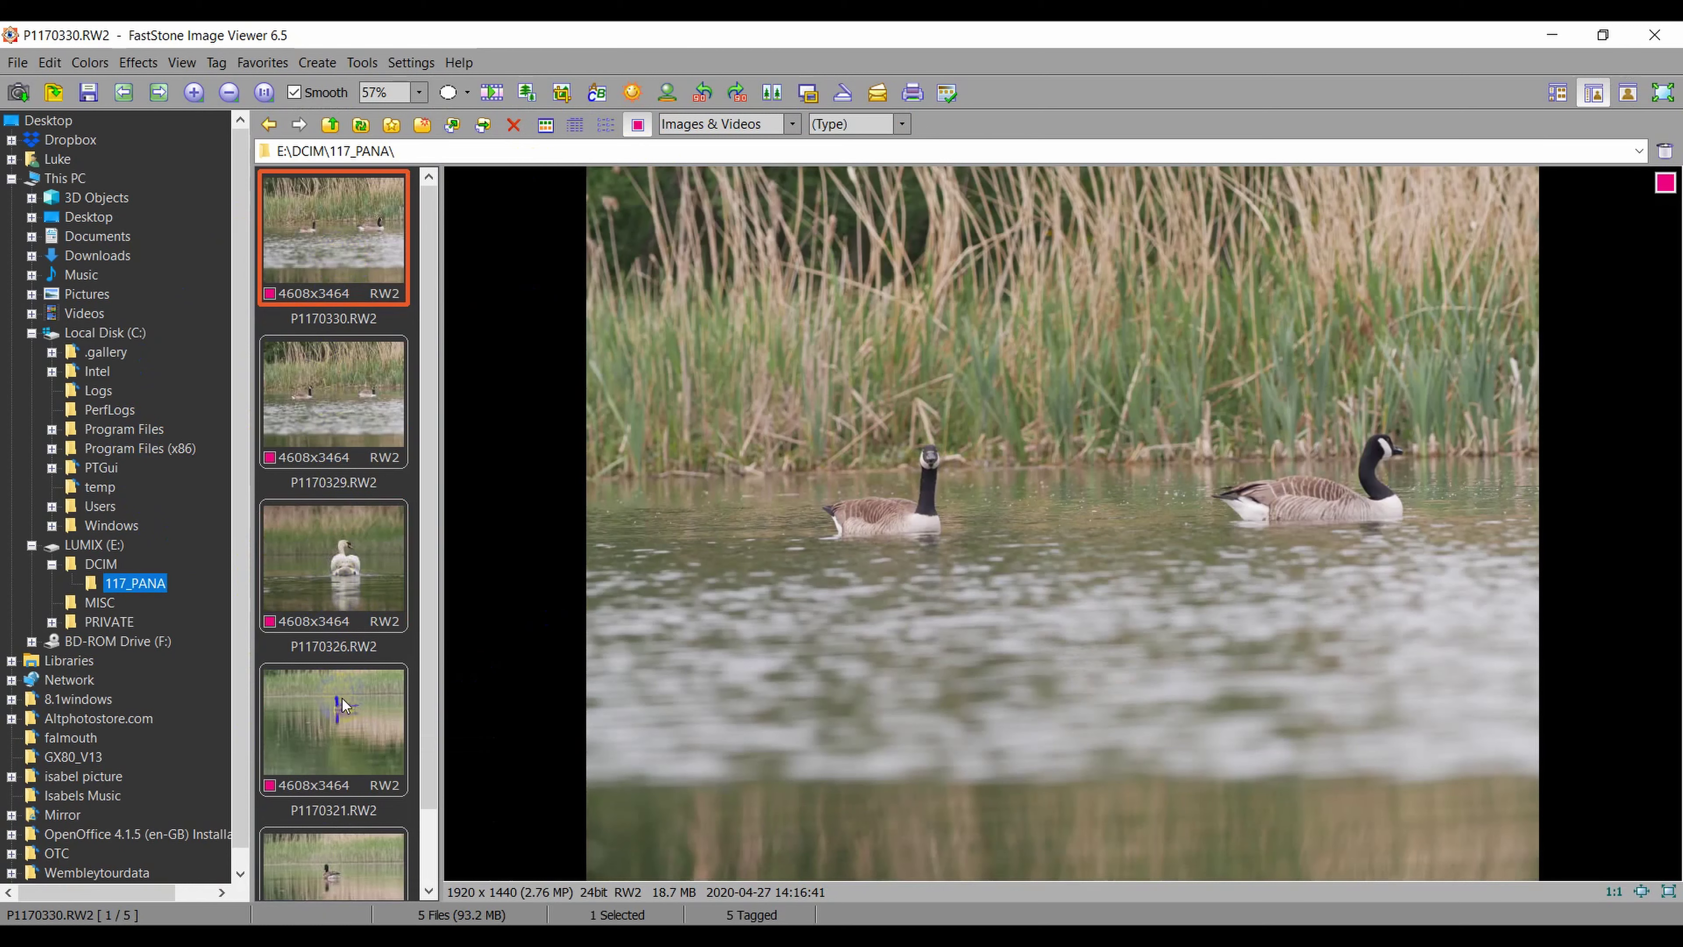
pyautogui.keyDown('shift'); pyautogui.click(334, 851); pyautogui.keyUp('shift')
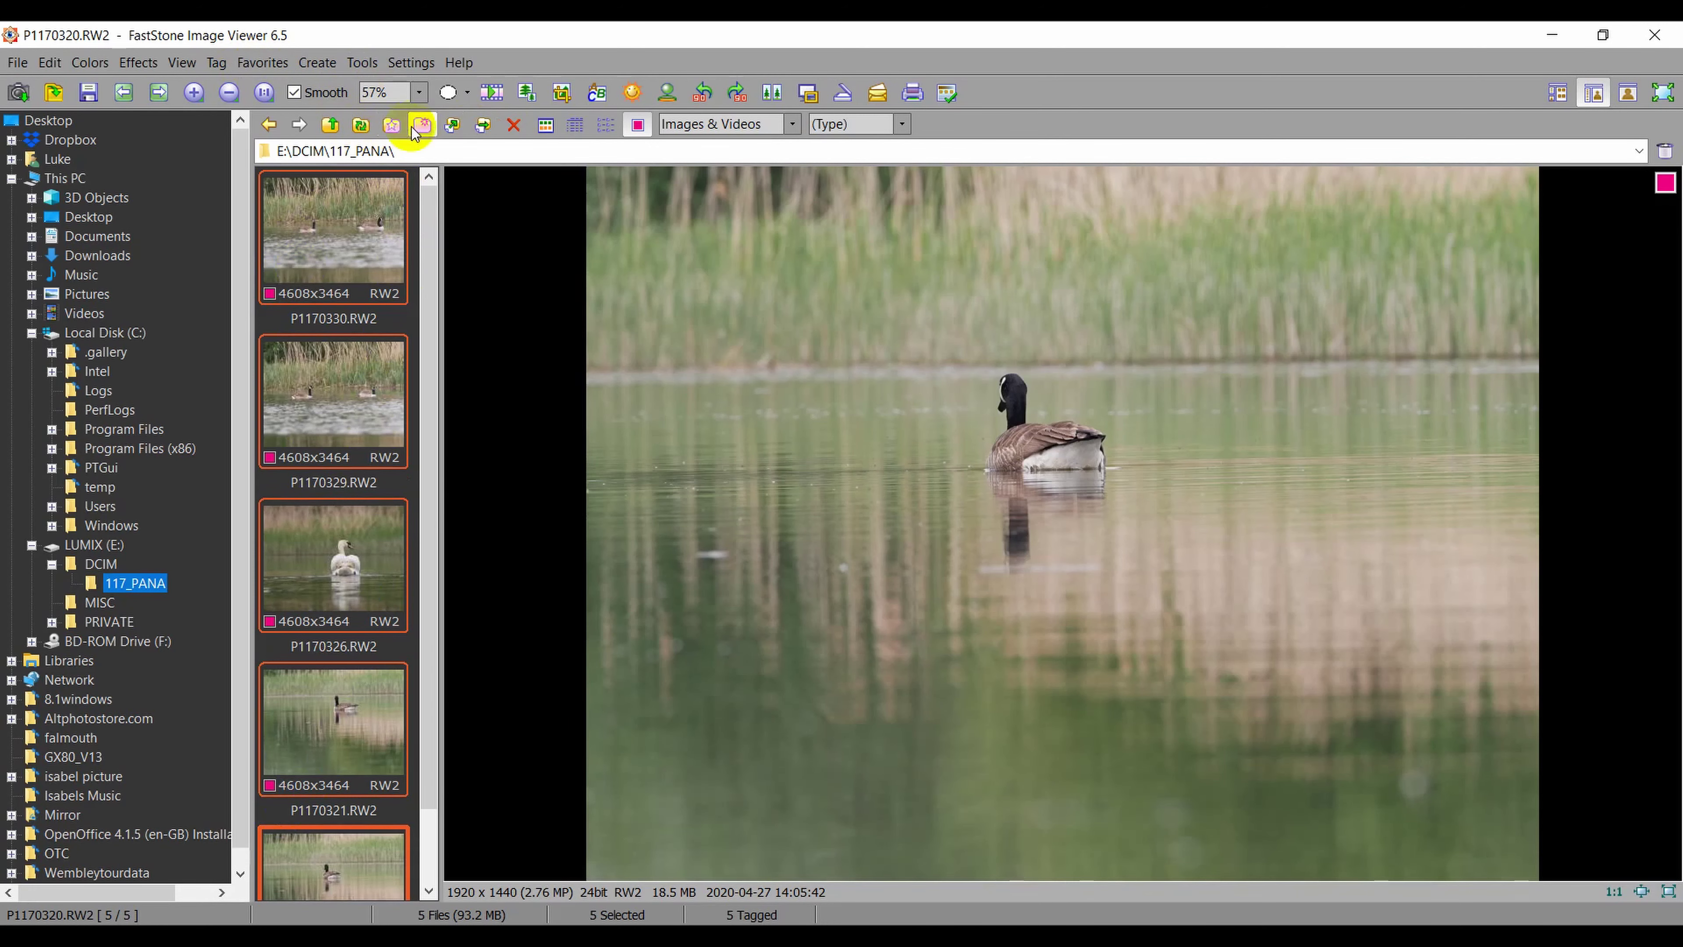
# - Open Batch Convert Selected Images and inspect its Output Format list
pyautogui.click(362, 62)
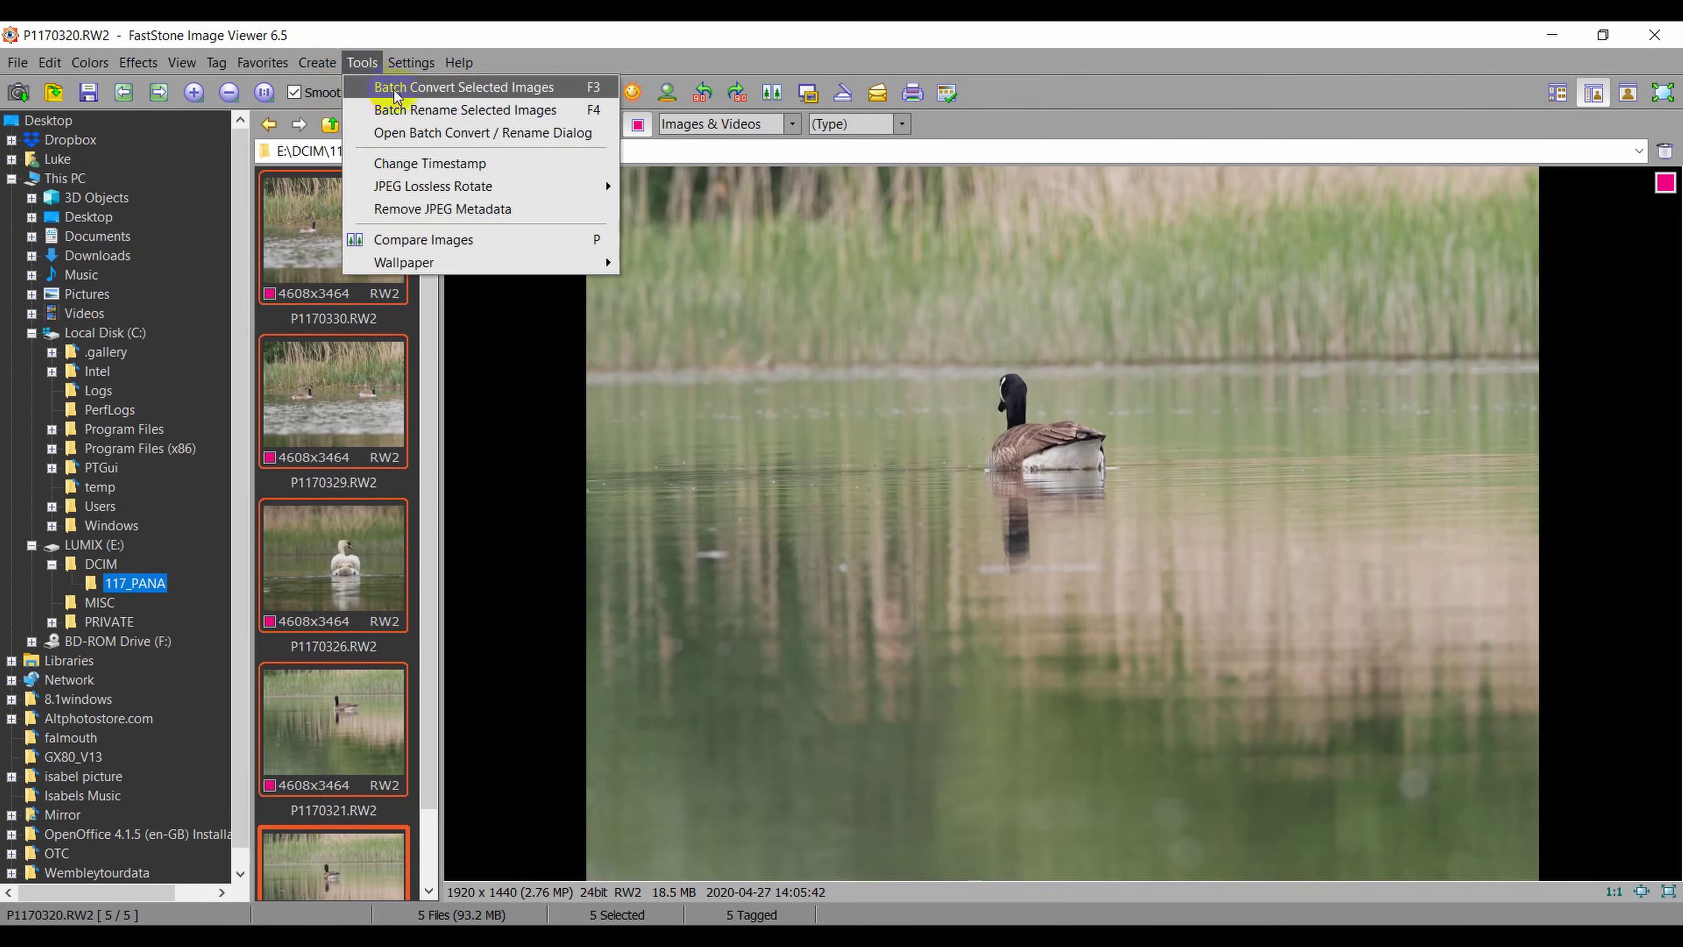
pyautogui.click(504, 130)
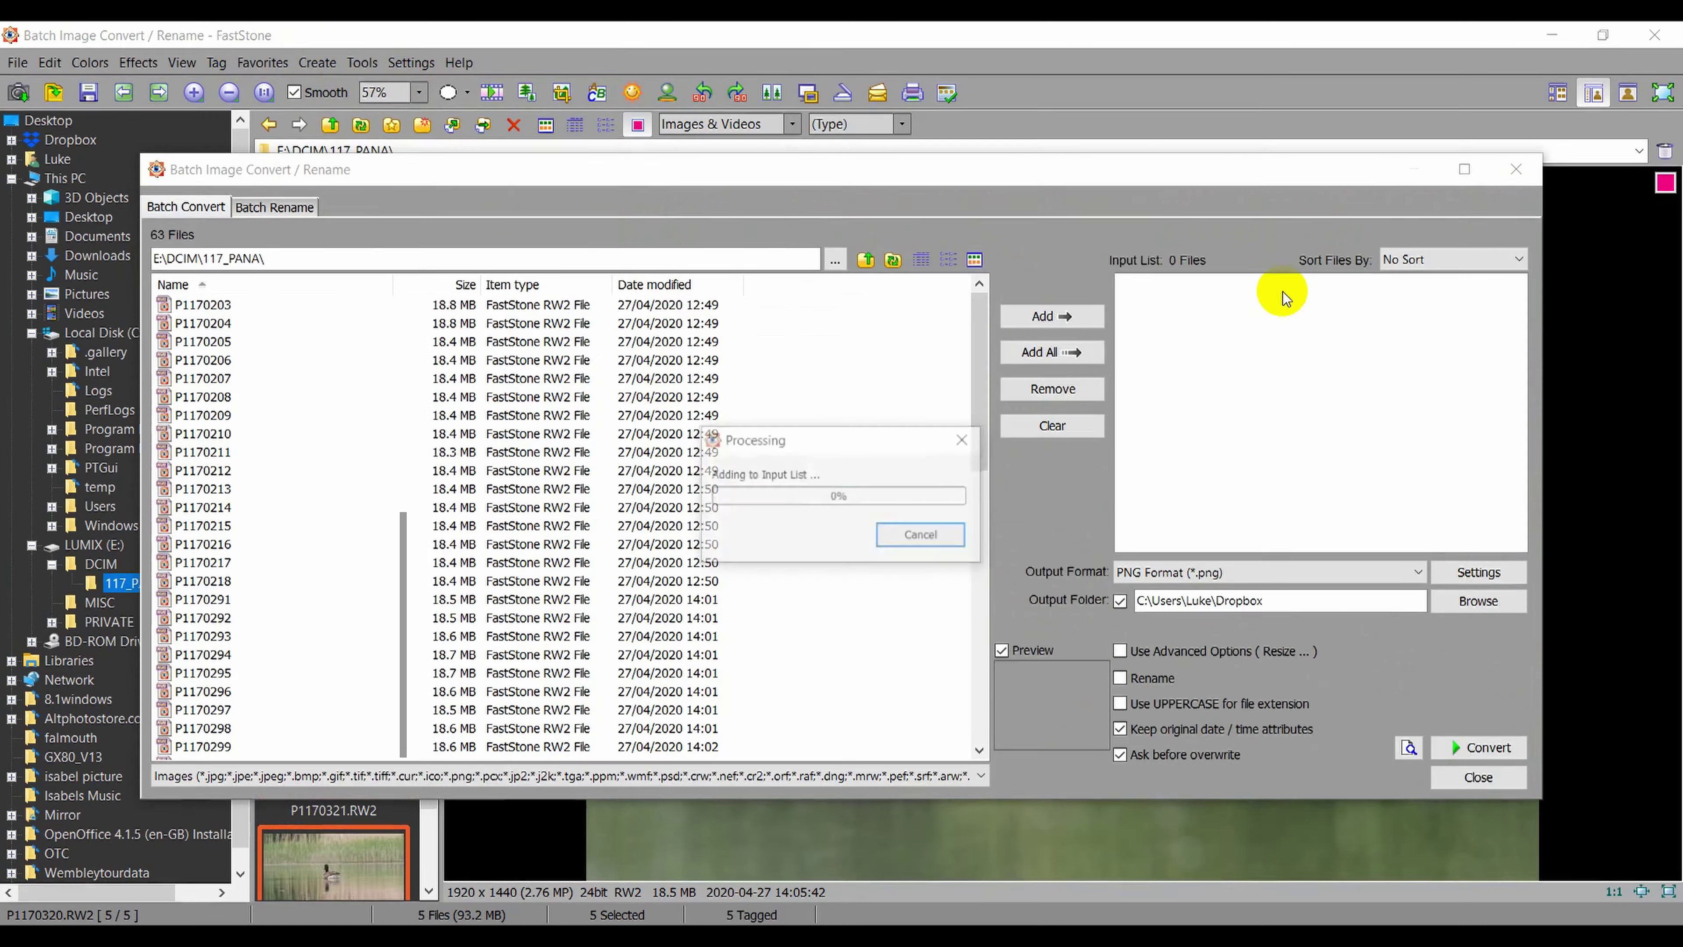
pyautogui.click(1212, 574)
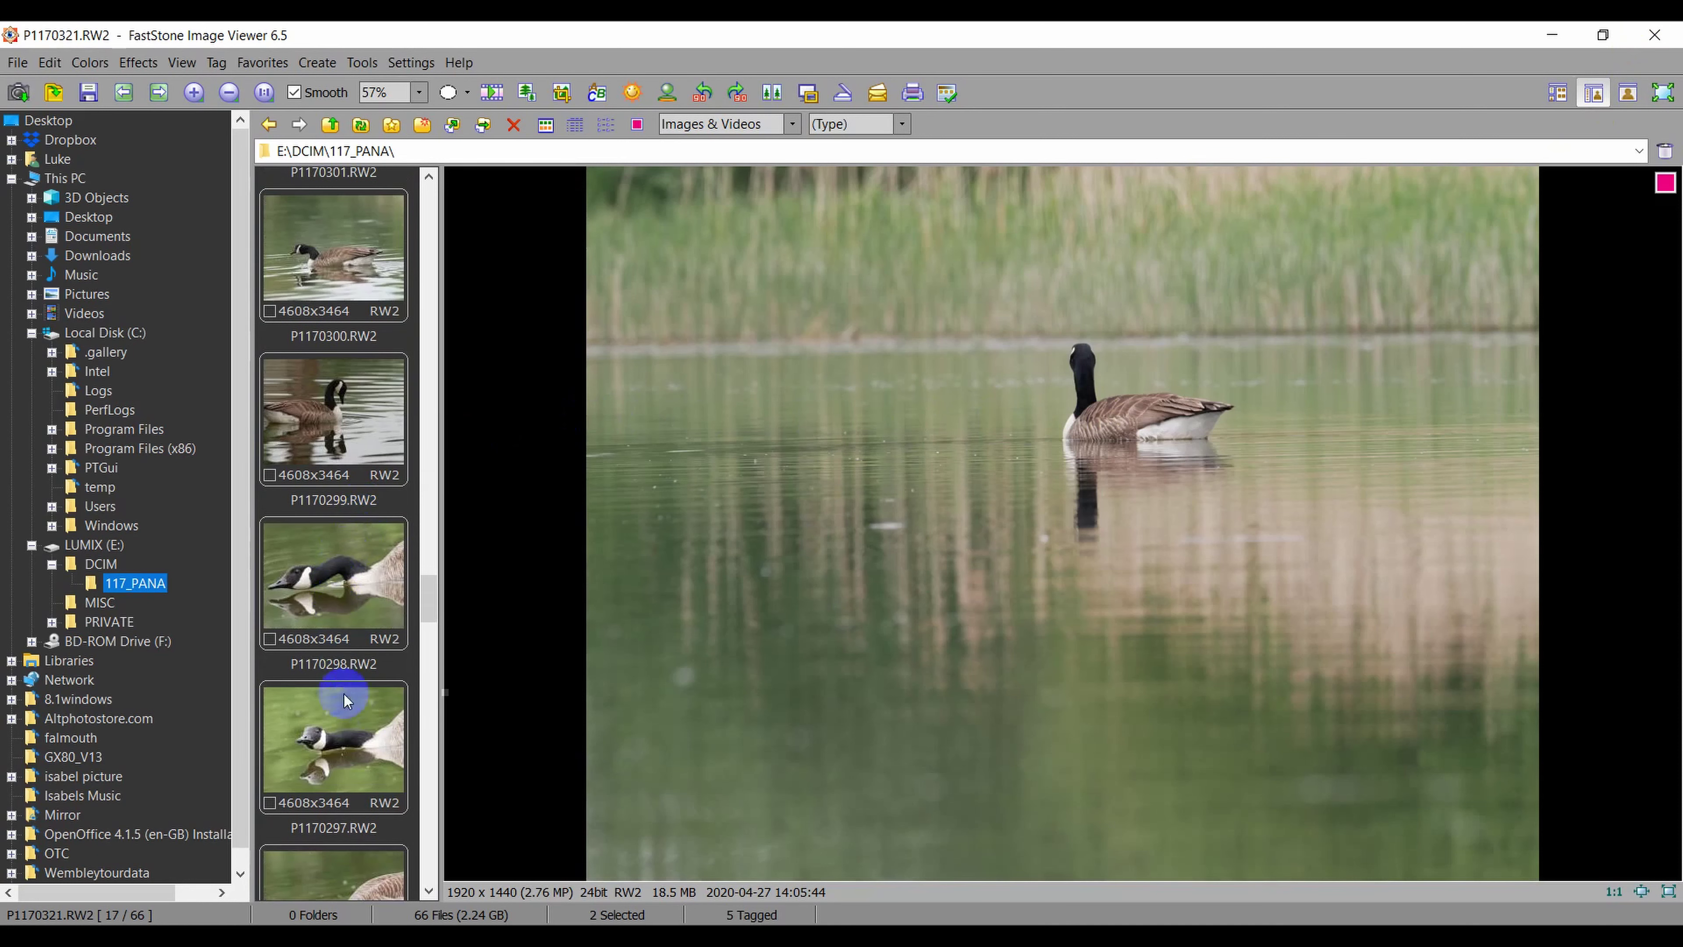
# - Compare goose photos P1170297 and P1170298 side by side, panning to their heads
pyautogui.click(338, 746)
pyautogui.keyDown('ctrl'); pyautogui.click(351, 588); pyautogui.keyUp('ctrl')
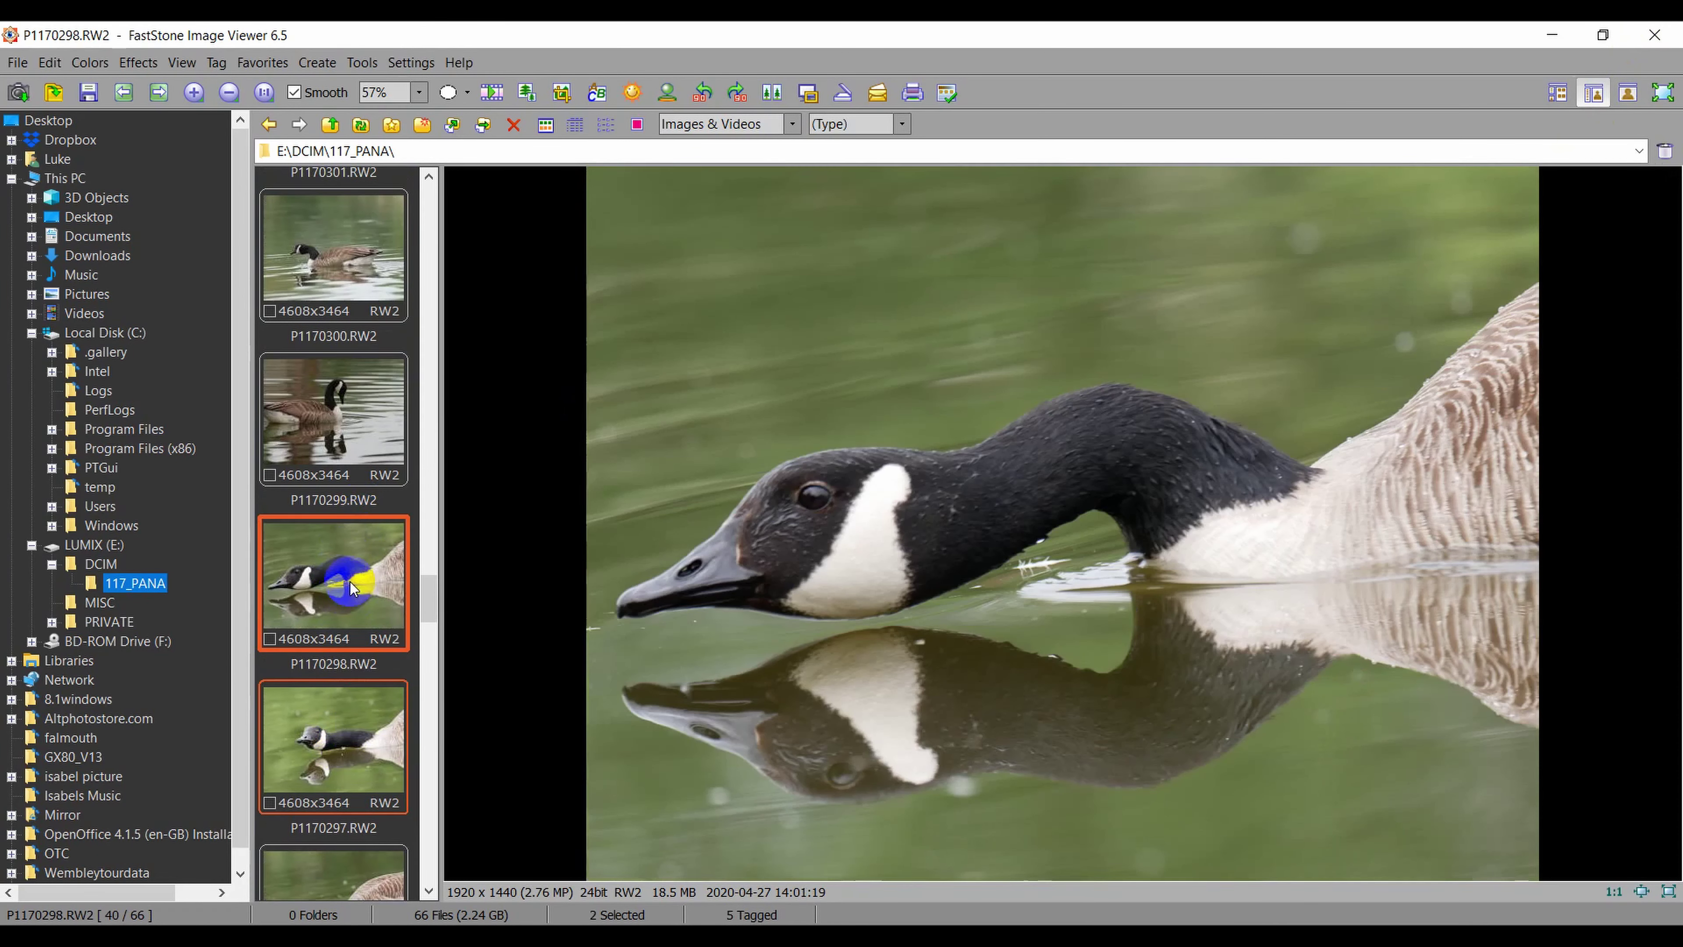
pyautogui.click(772, 93)
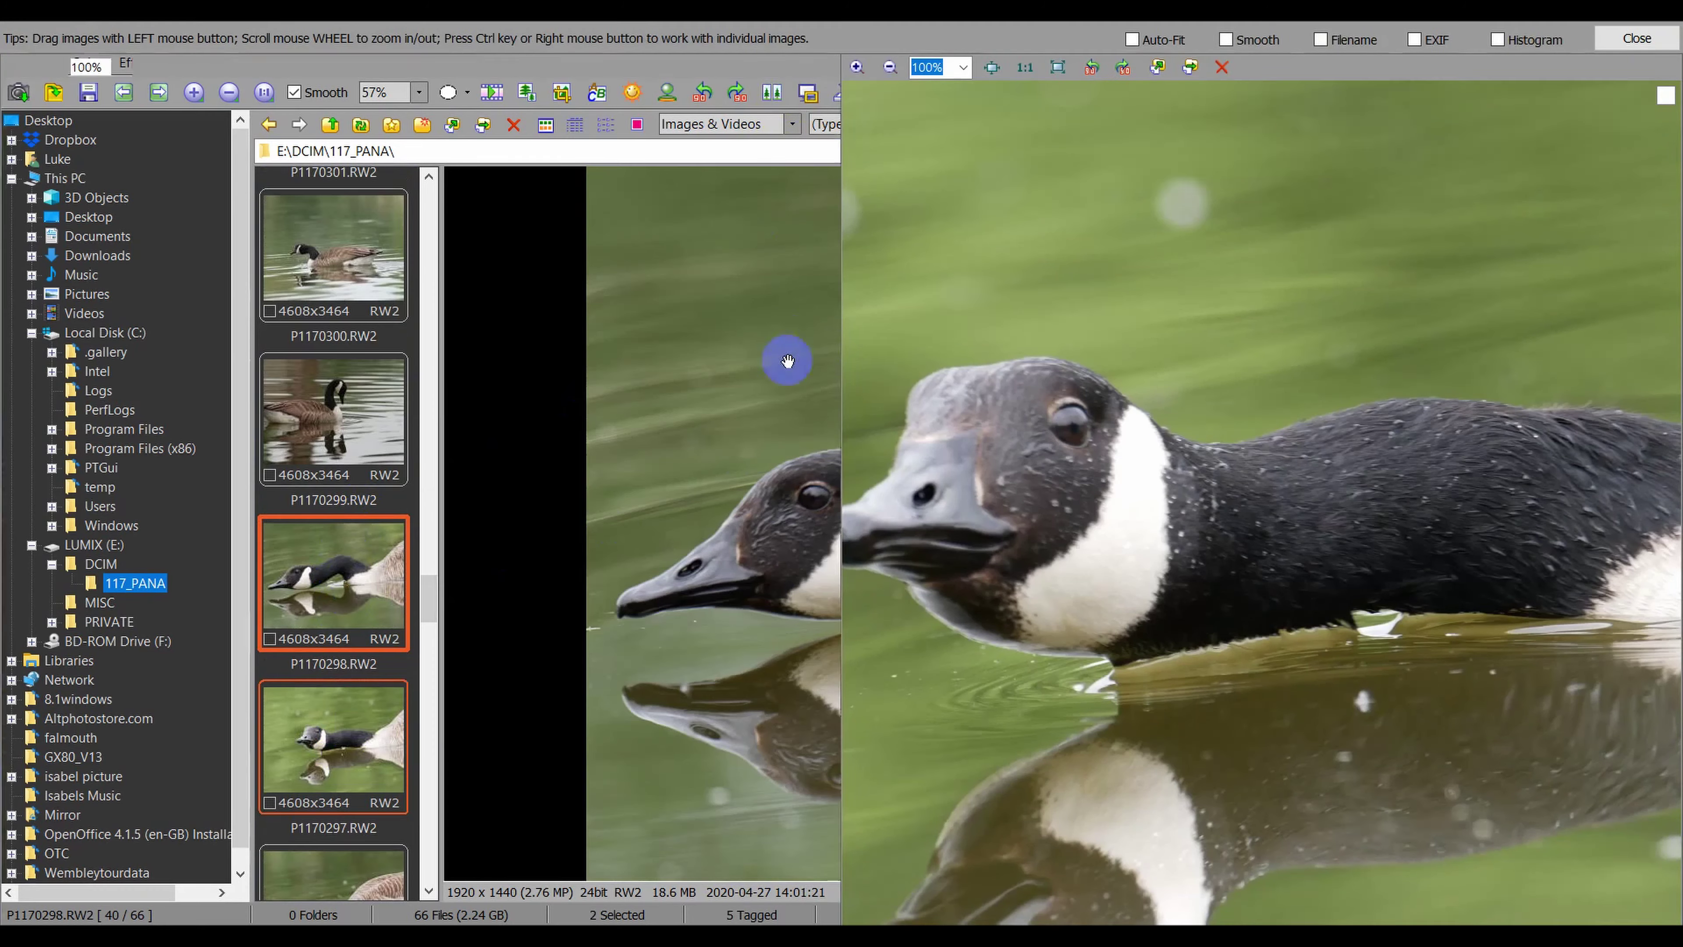
pyautogui.scroll(2, 744, 495)
pyautogui.moveTo(548, 492); pyautogui.dragTo(582, 524)
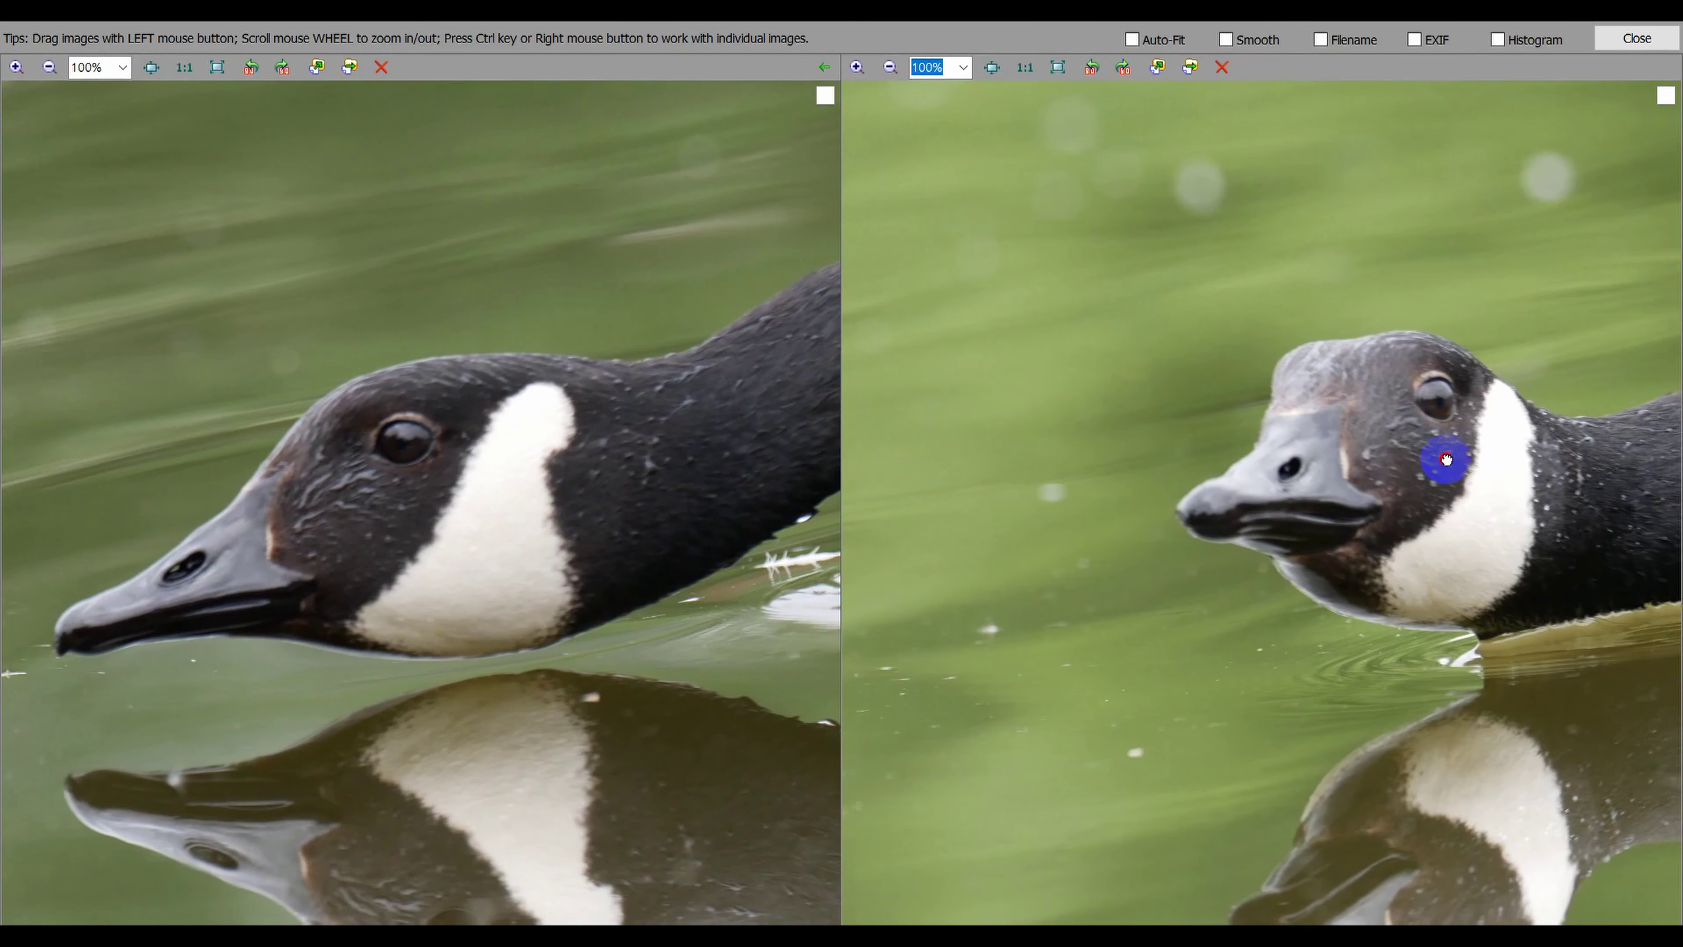
pyautogui.moveTo(1446, 458); pyautogui.dragTo(1288, 461)
pyautogui.moveTo(687, 505); pyautogui.dragTo(603, 512)
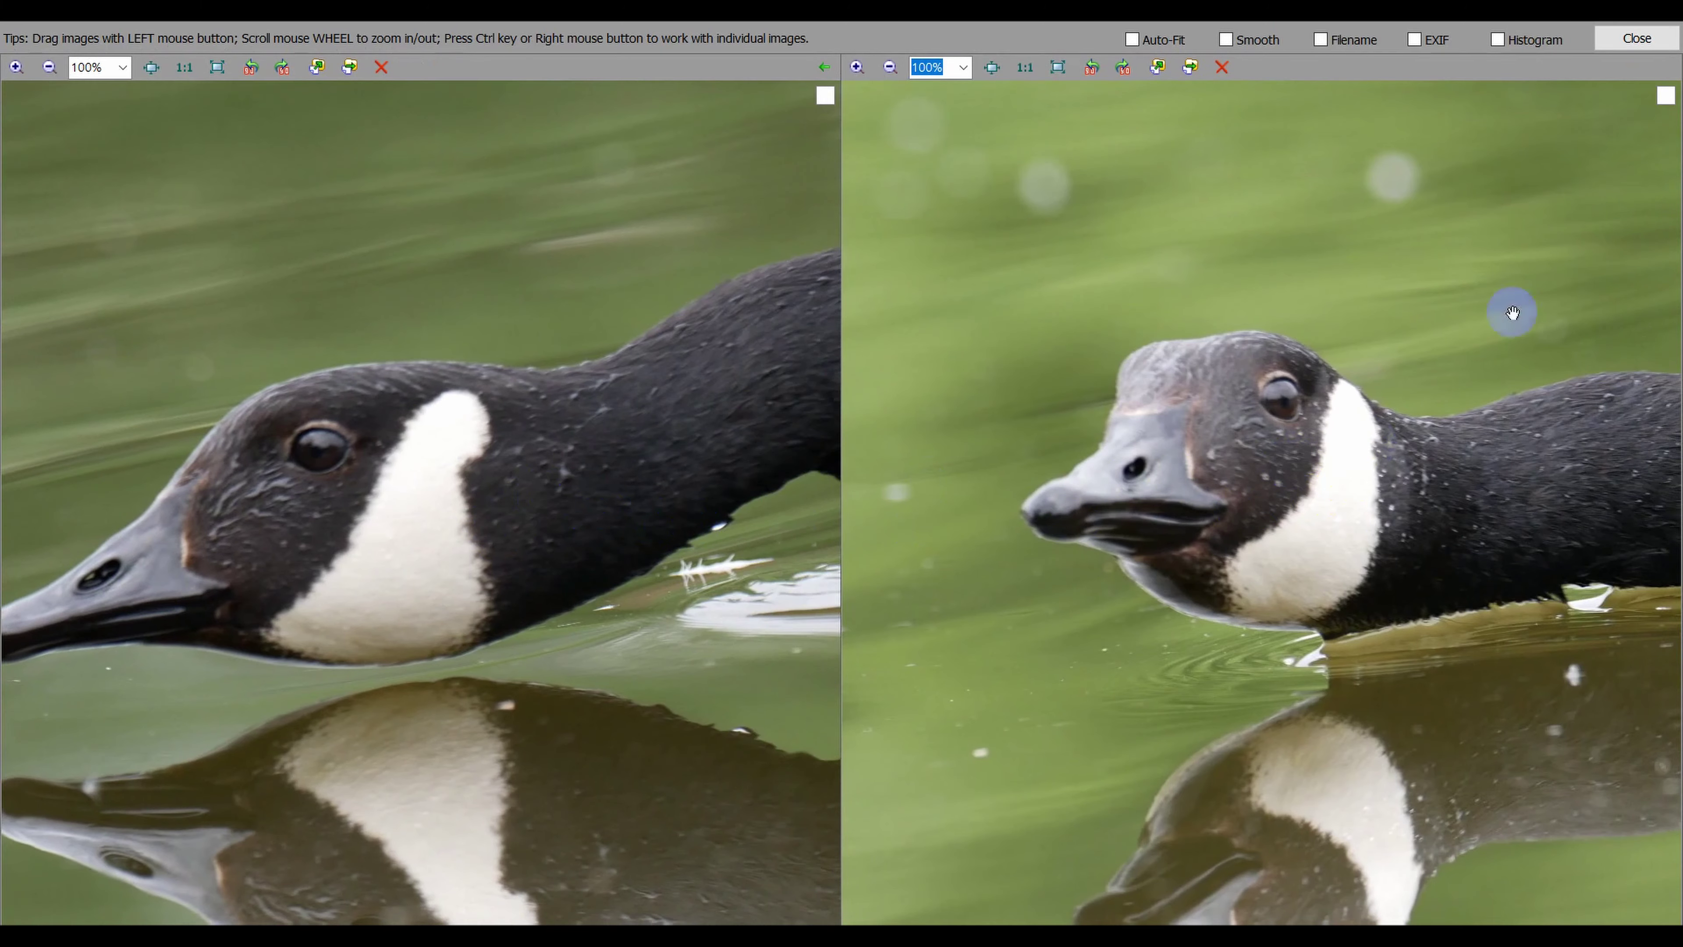
pyautogui.click(1628, 44)
# - Add P1170332 to the selection and compare all three goose photos
pyautogui.scroll(-5, 318, 491)
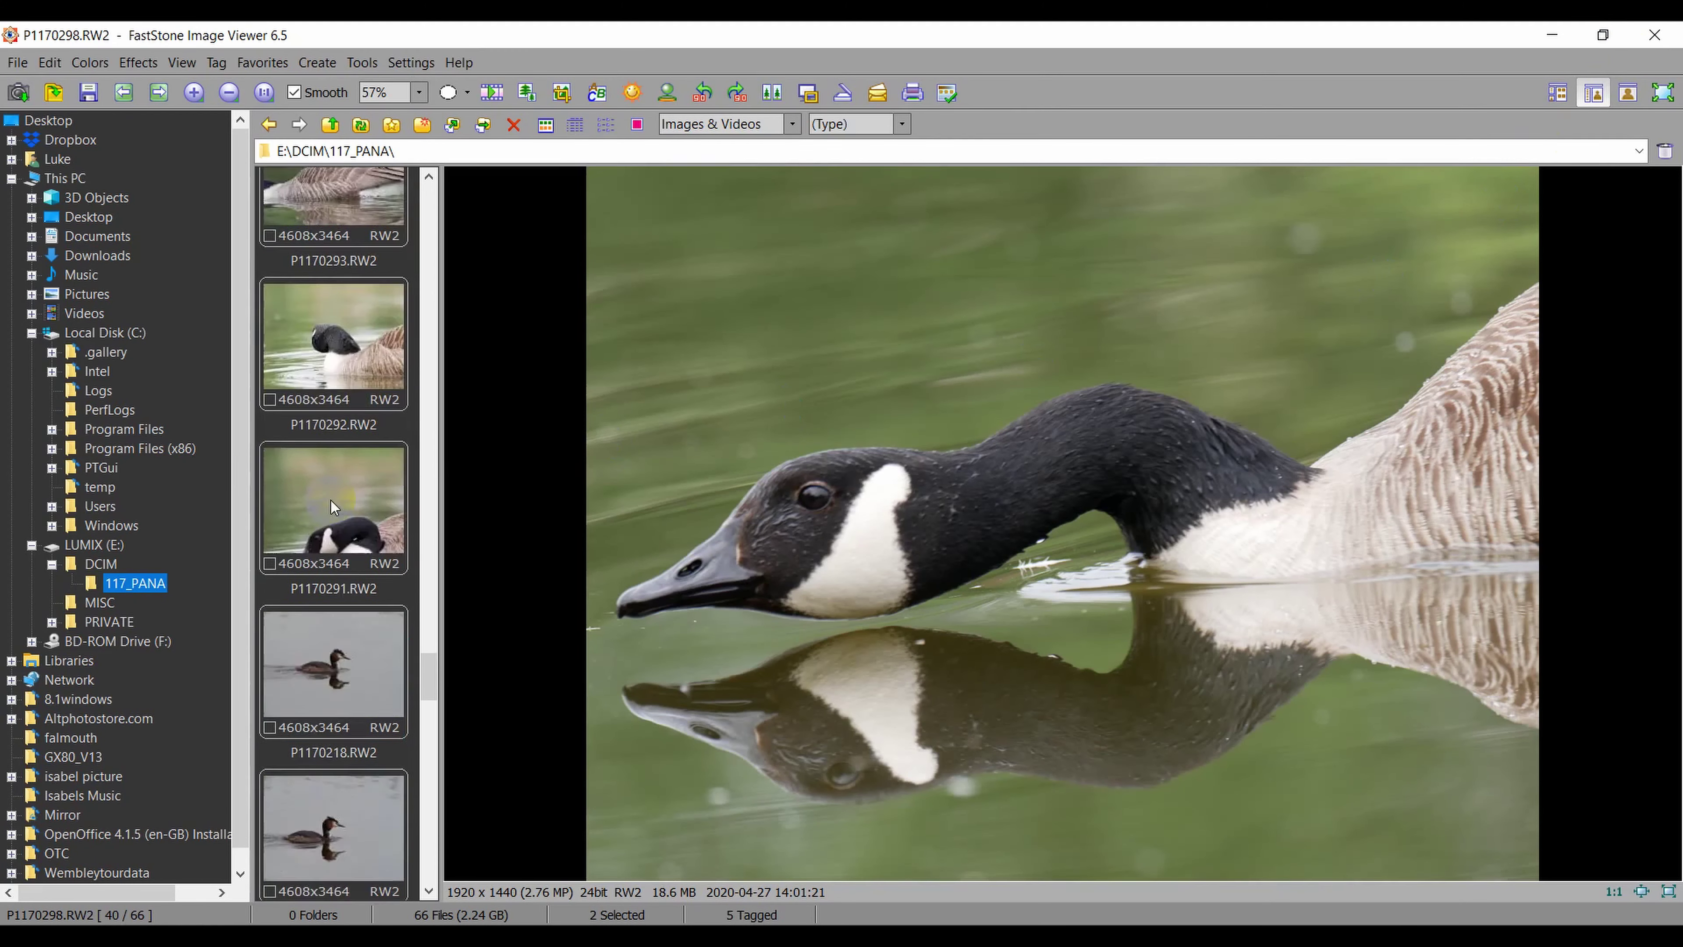
pyautogui.scroll(15, 331, 509)
pyautogui.keyDown('ctrl'); pyautogui.click(333, 587); pyautogui.keyUp('ctrl')
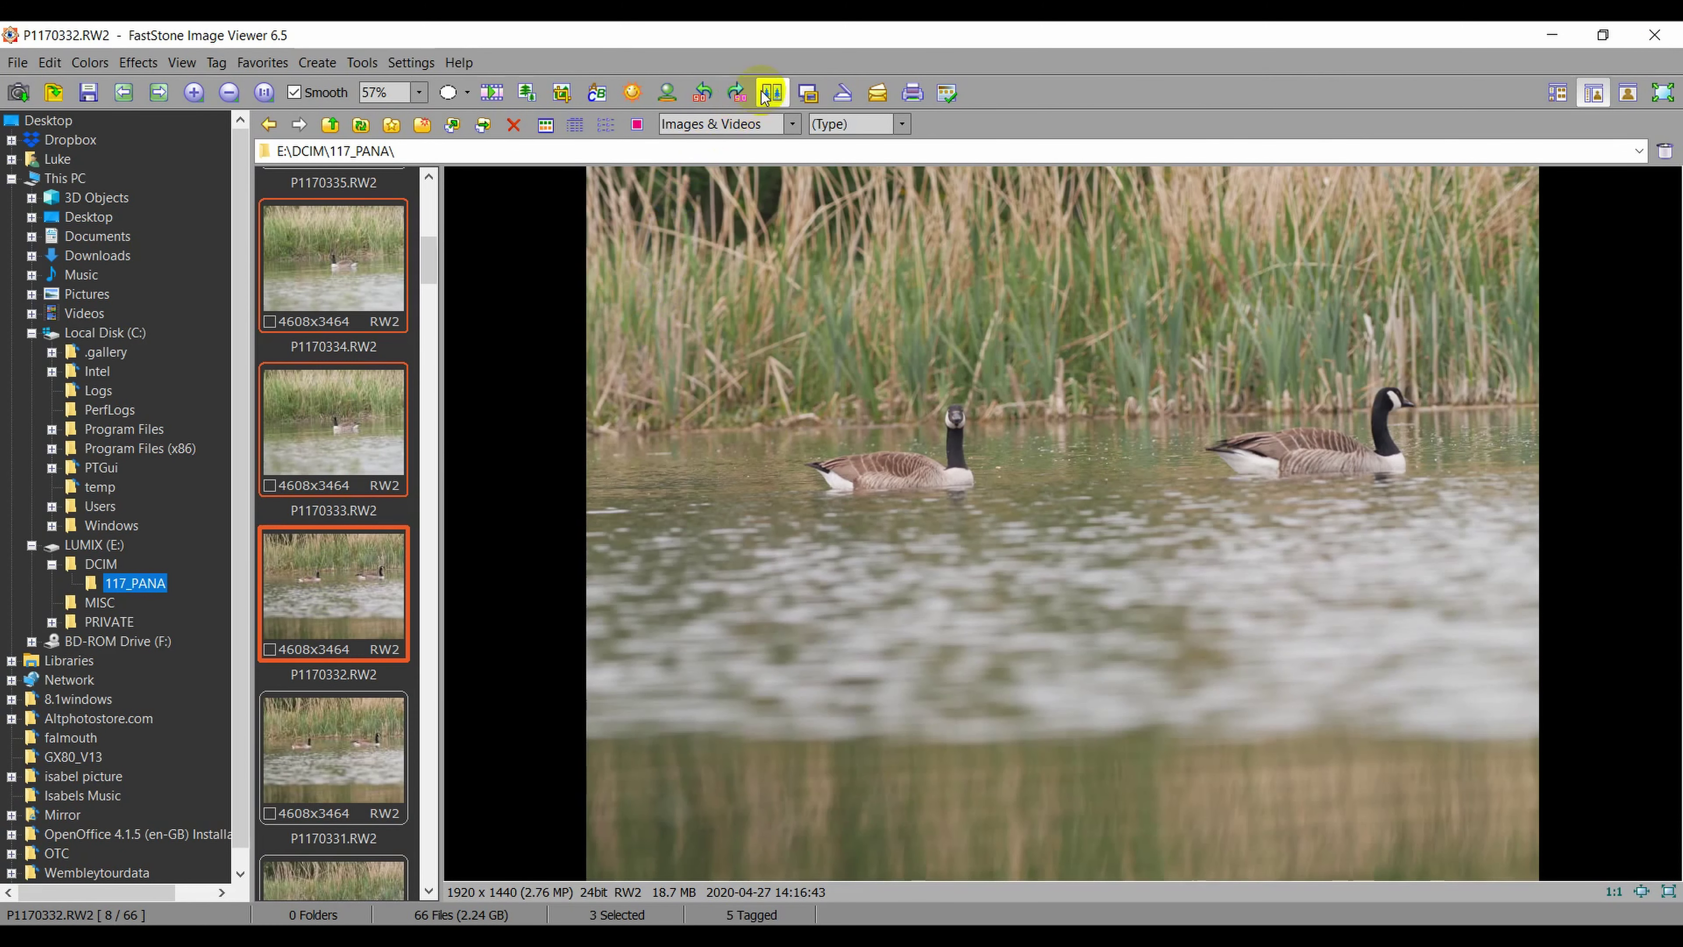
pyautogui.click(772, 94)
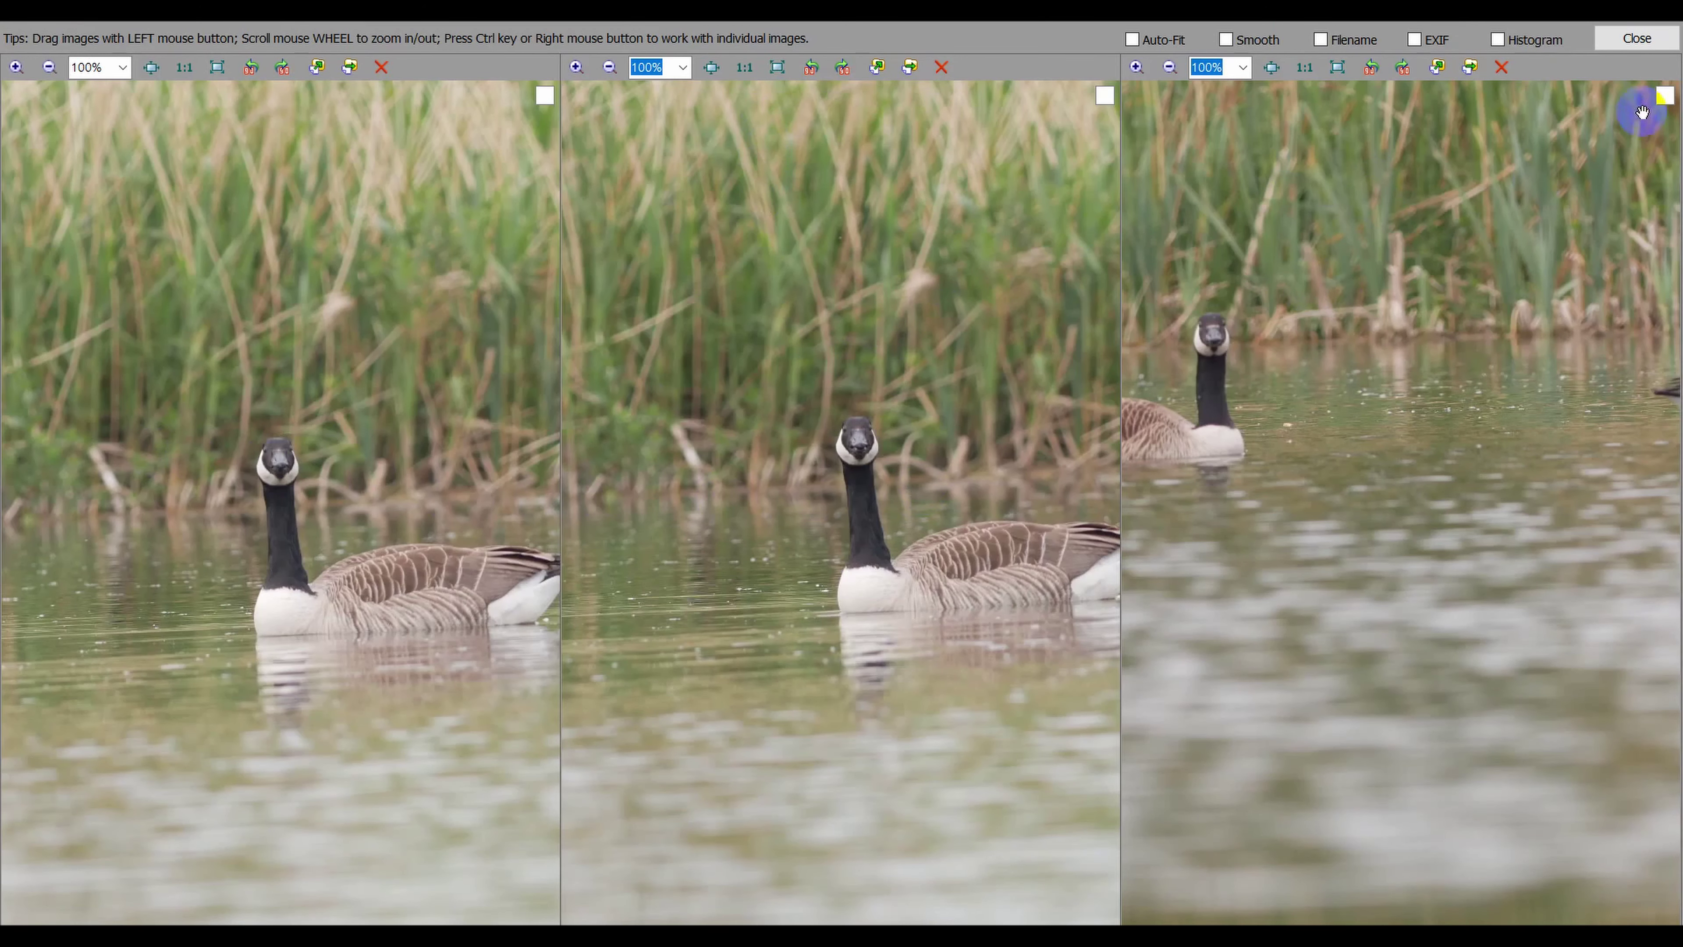
pyautogui.click(1648, 44)
pyautogui.scroll(3, 346, 369)
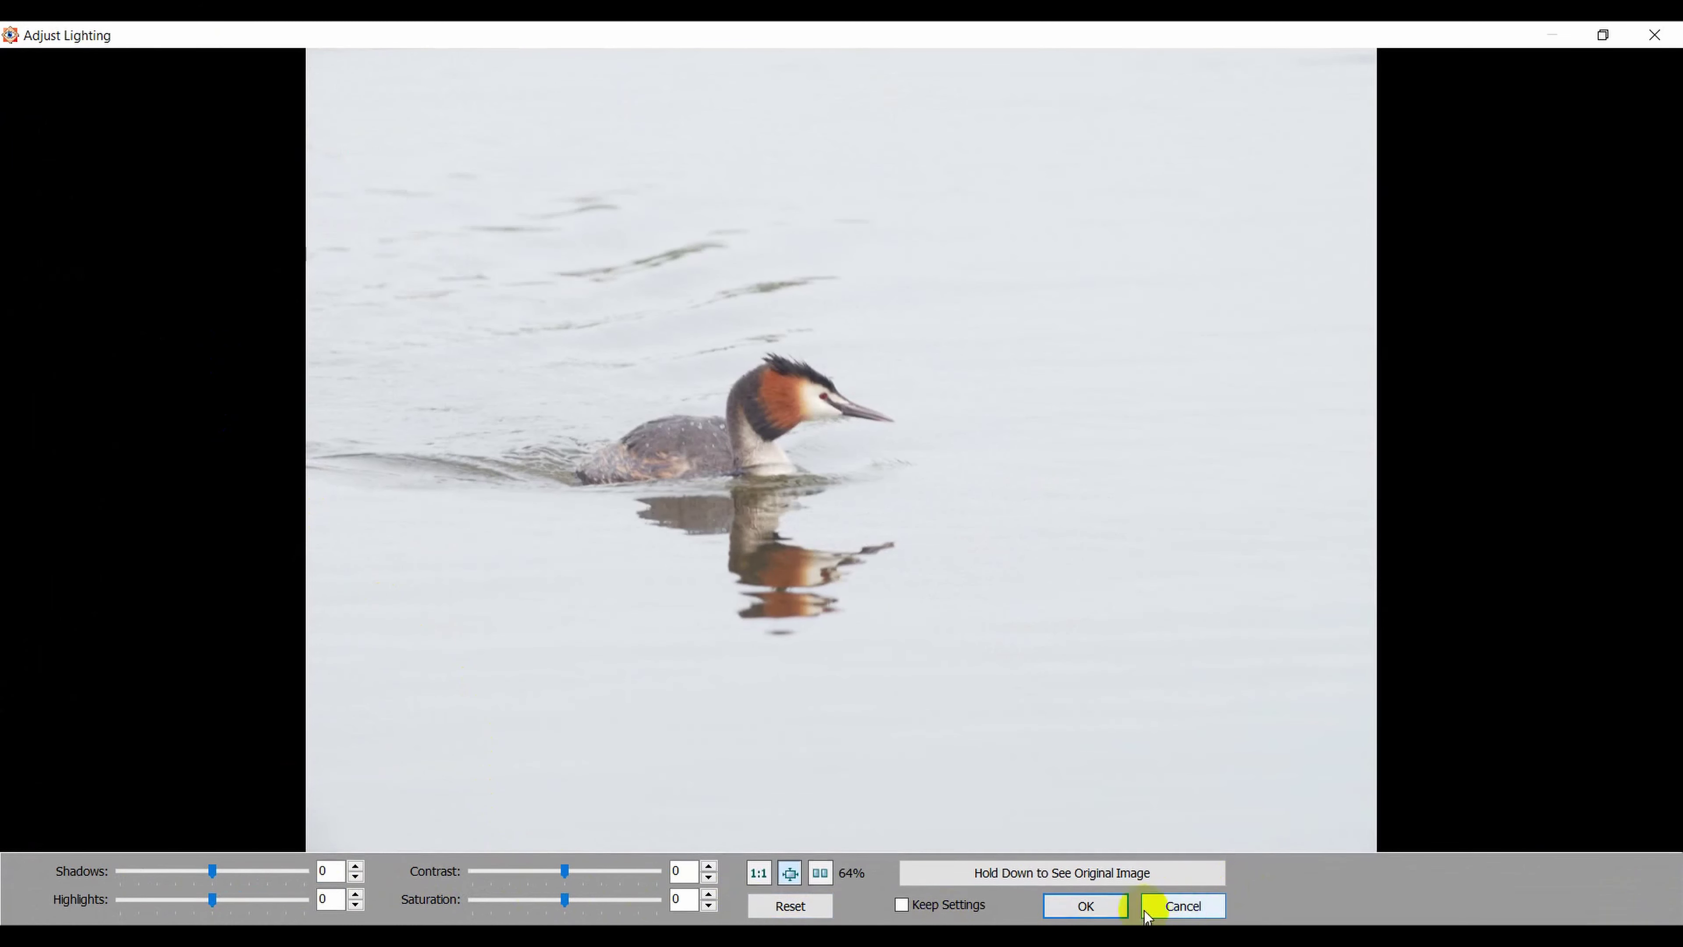
# - Cancel Adjust Lighting and bring up Adjust Levels for the grebe photo
pyautogui.click(1182, 906)
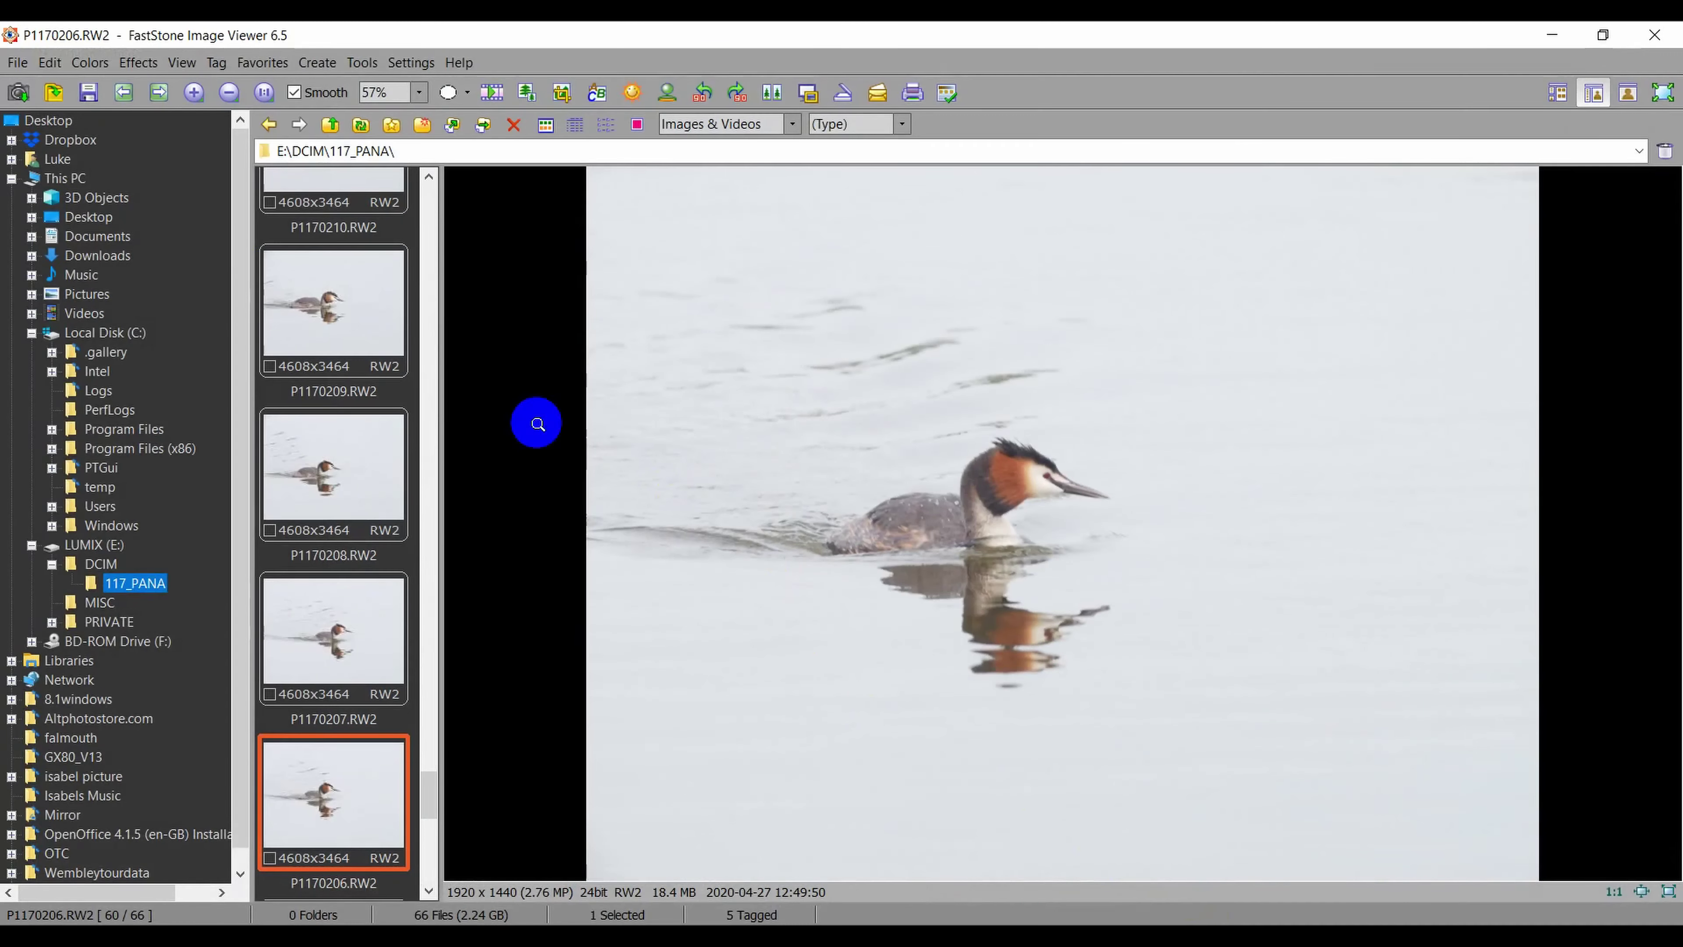
pyautogui.click(92, 64)
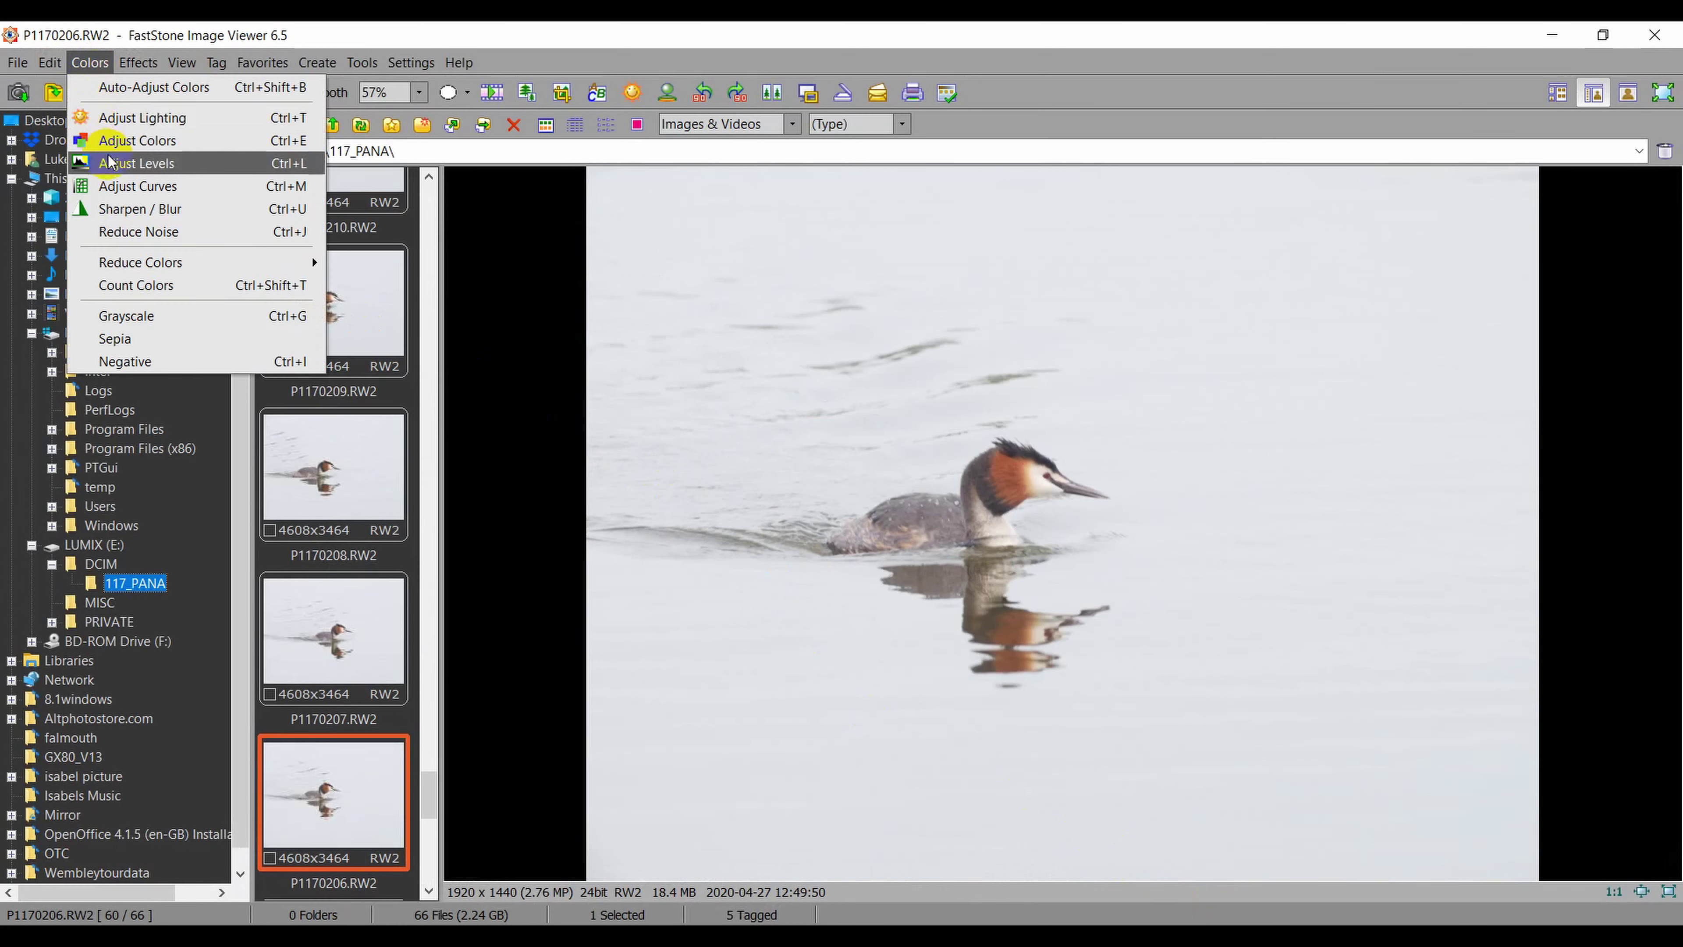
pyautogui.click(132, 160)
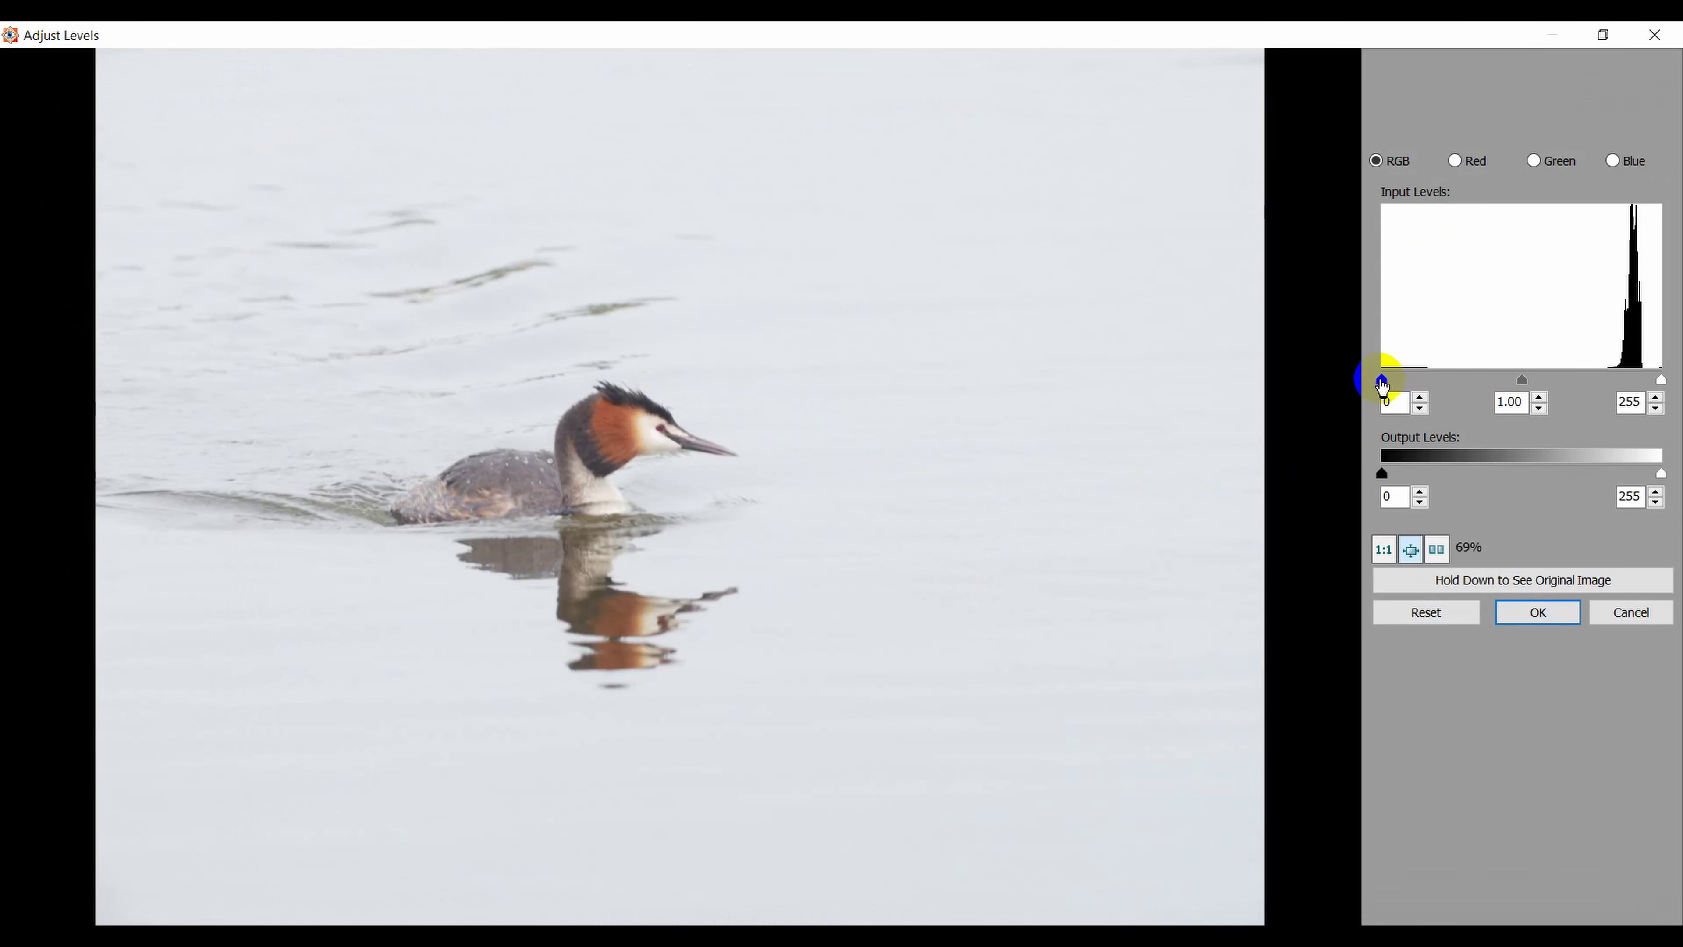
# - Try black point 81 and a lower white point, cancel, then preview grebe P1170216
pyautogui.moveTo(1382, 381); pyautogui.dragTo(1470, 379)
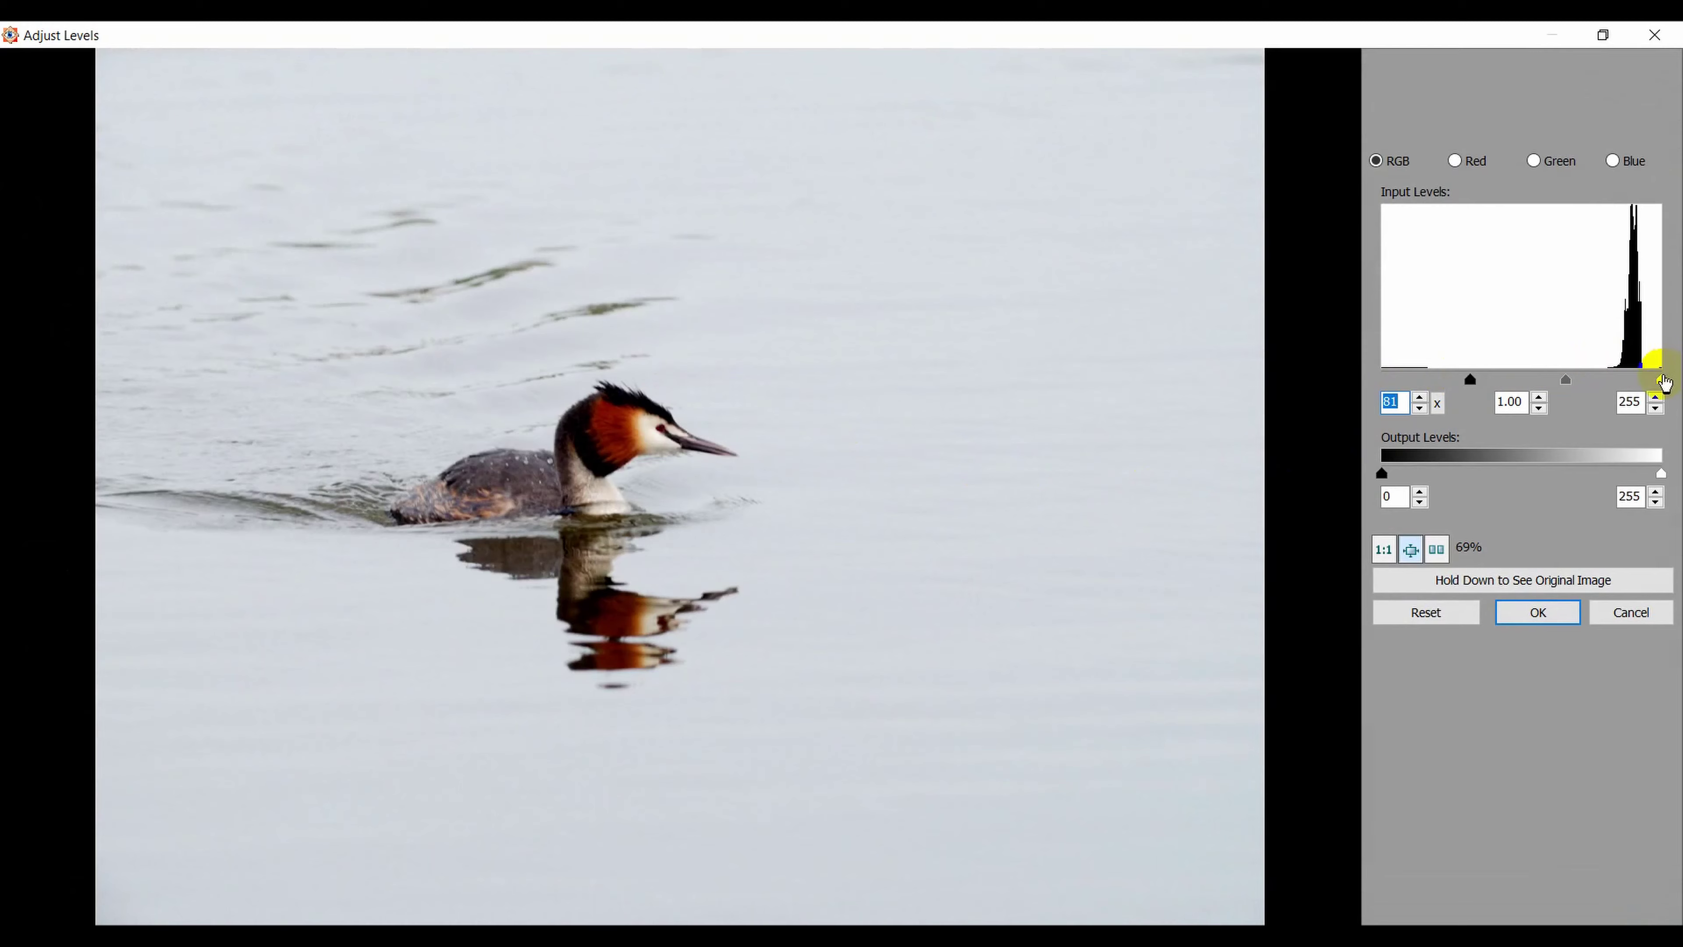
pyautogui.moveTo(1661, 380); pyautogui.dragTo(1537, 381)
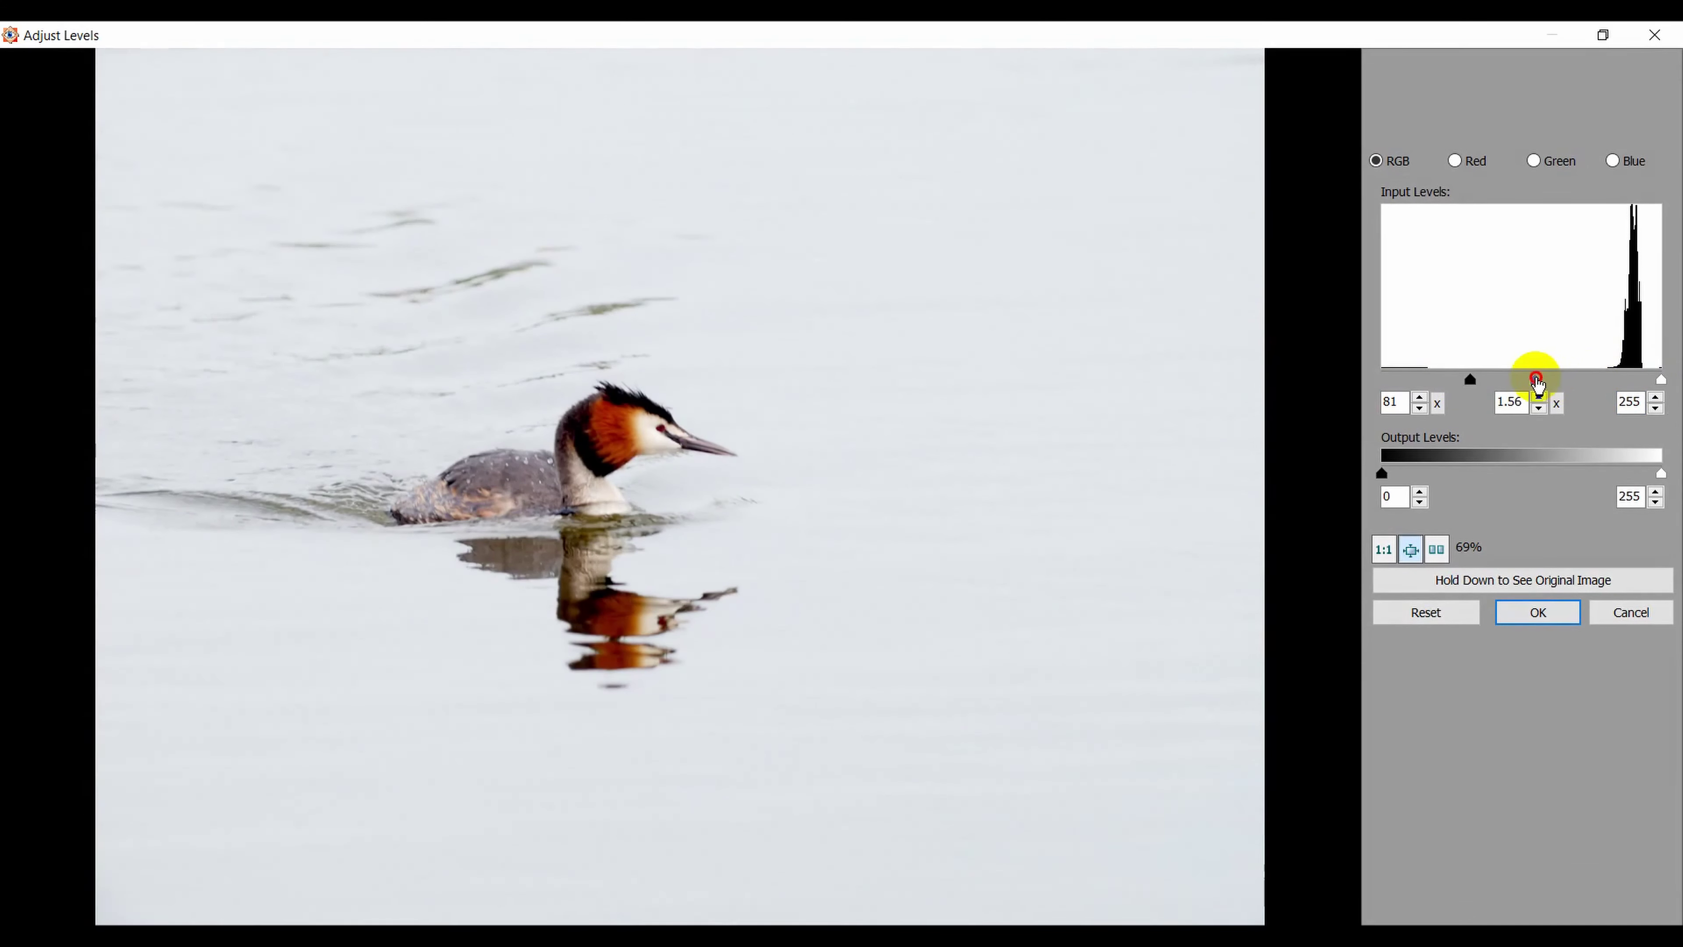
pyautogui.click(1636, 613)
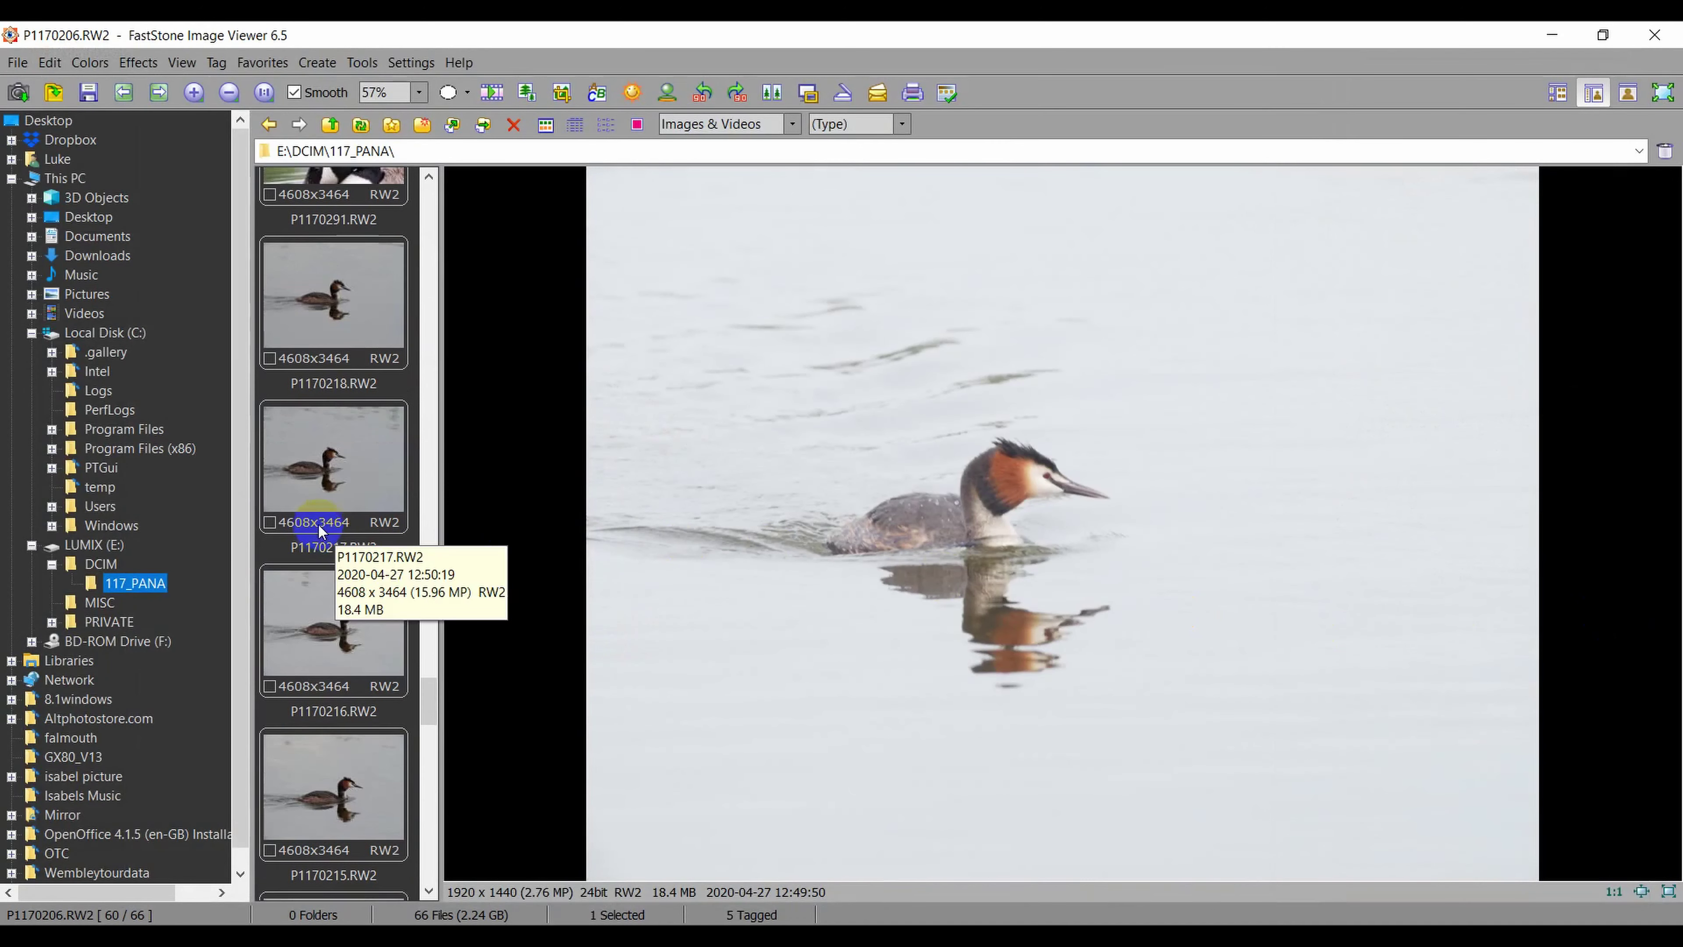
pyautogui.click(325, 489)
pyautogui.click(335, 642)
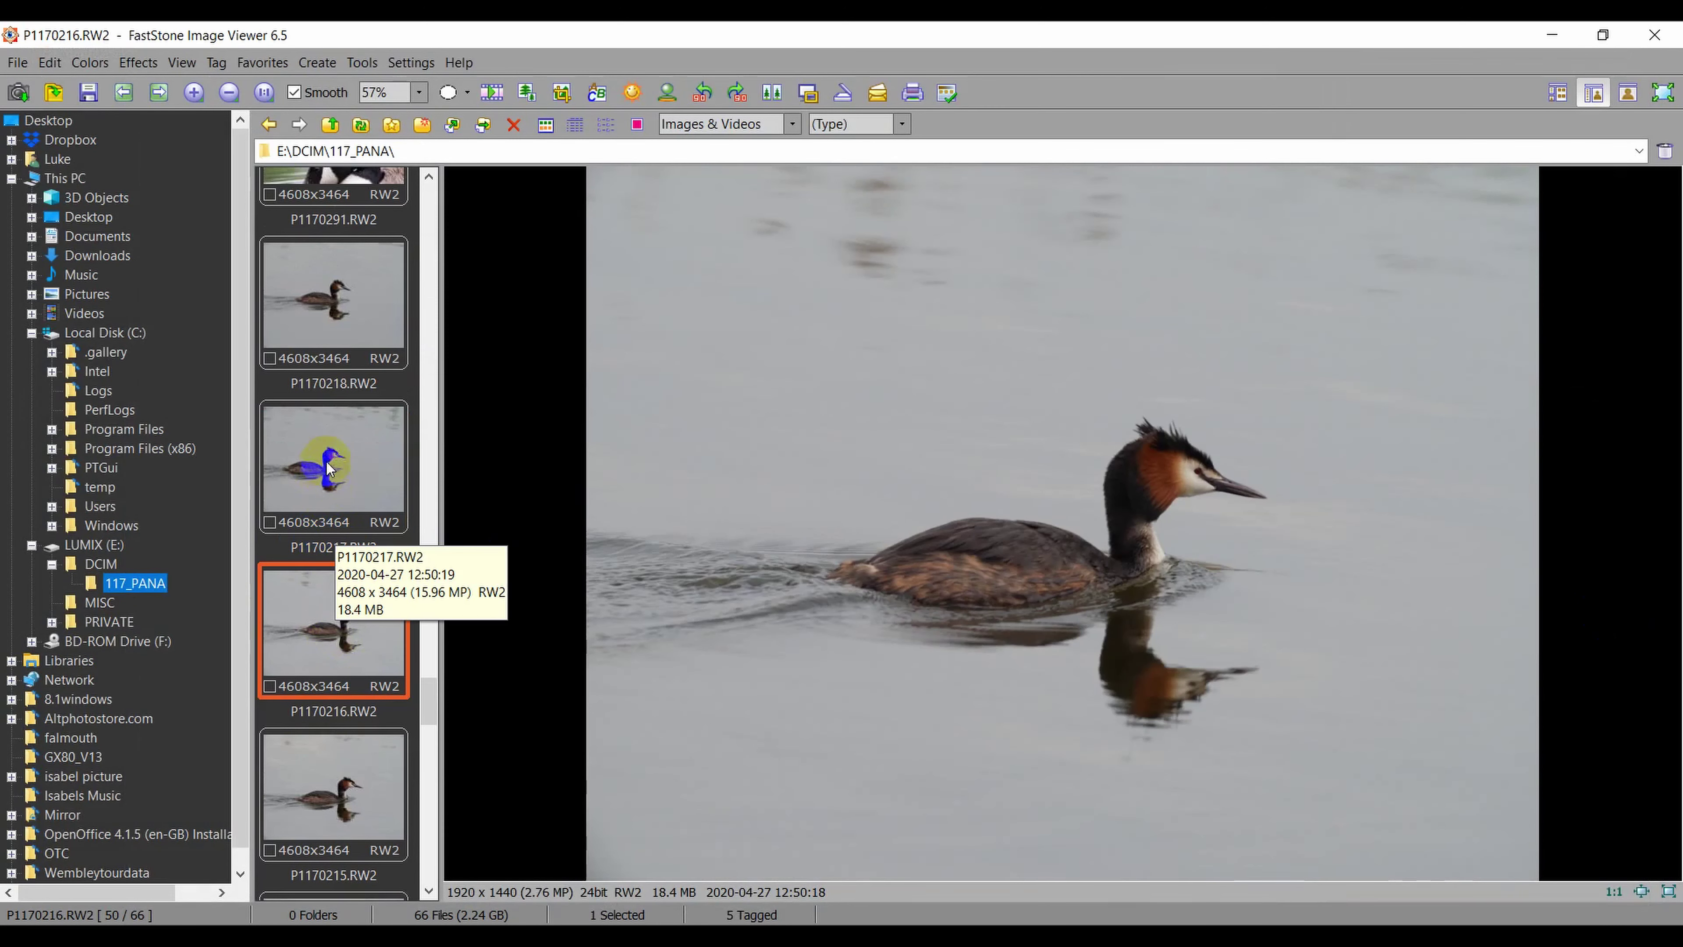
# - Browse the grebe and geese thumbnails, including P1170218 and P1170338
pyautogui.click(327, 367)
pyautogui.scroll(3, 327, 371)
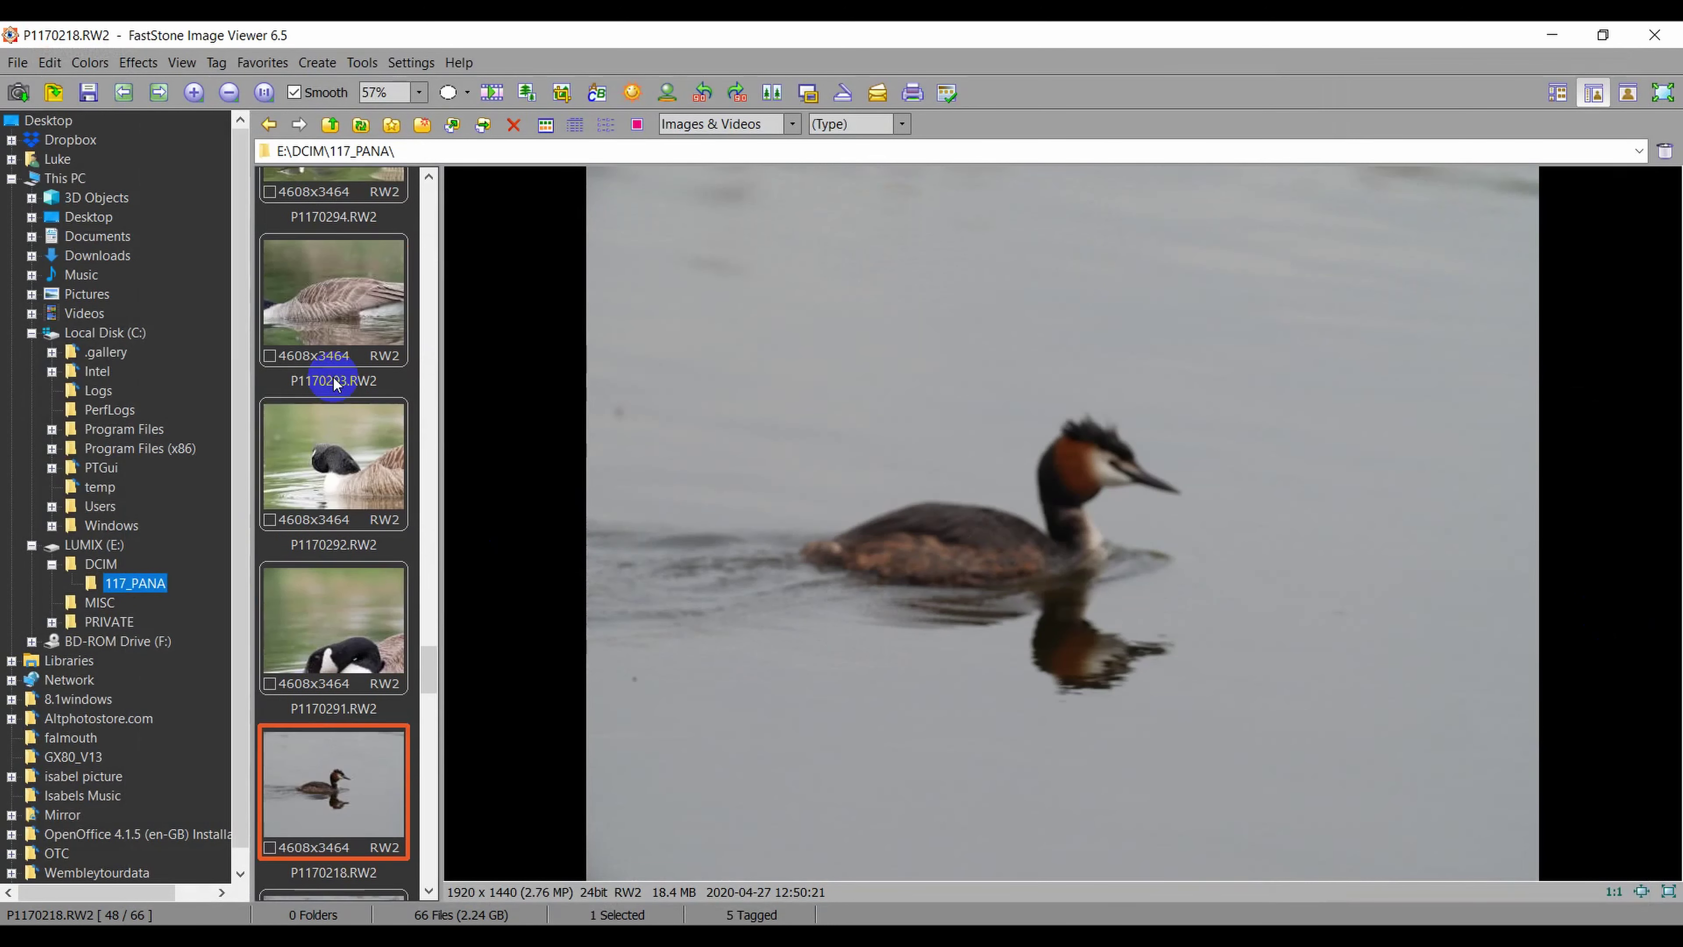
pyautogui.click(311, 481)
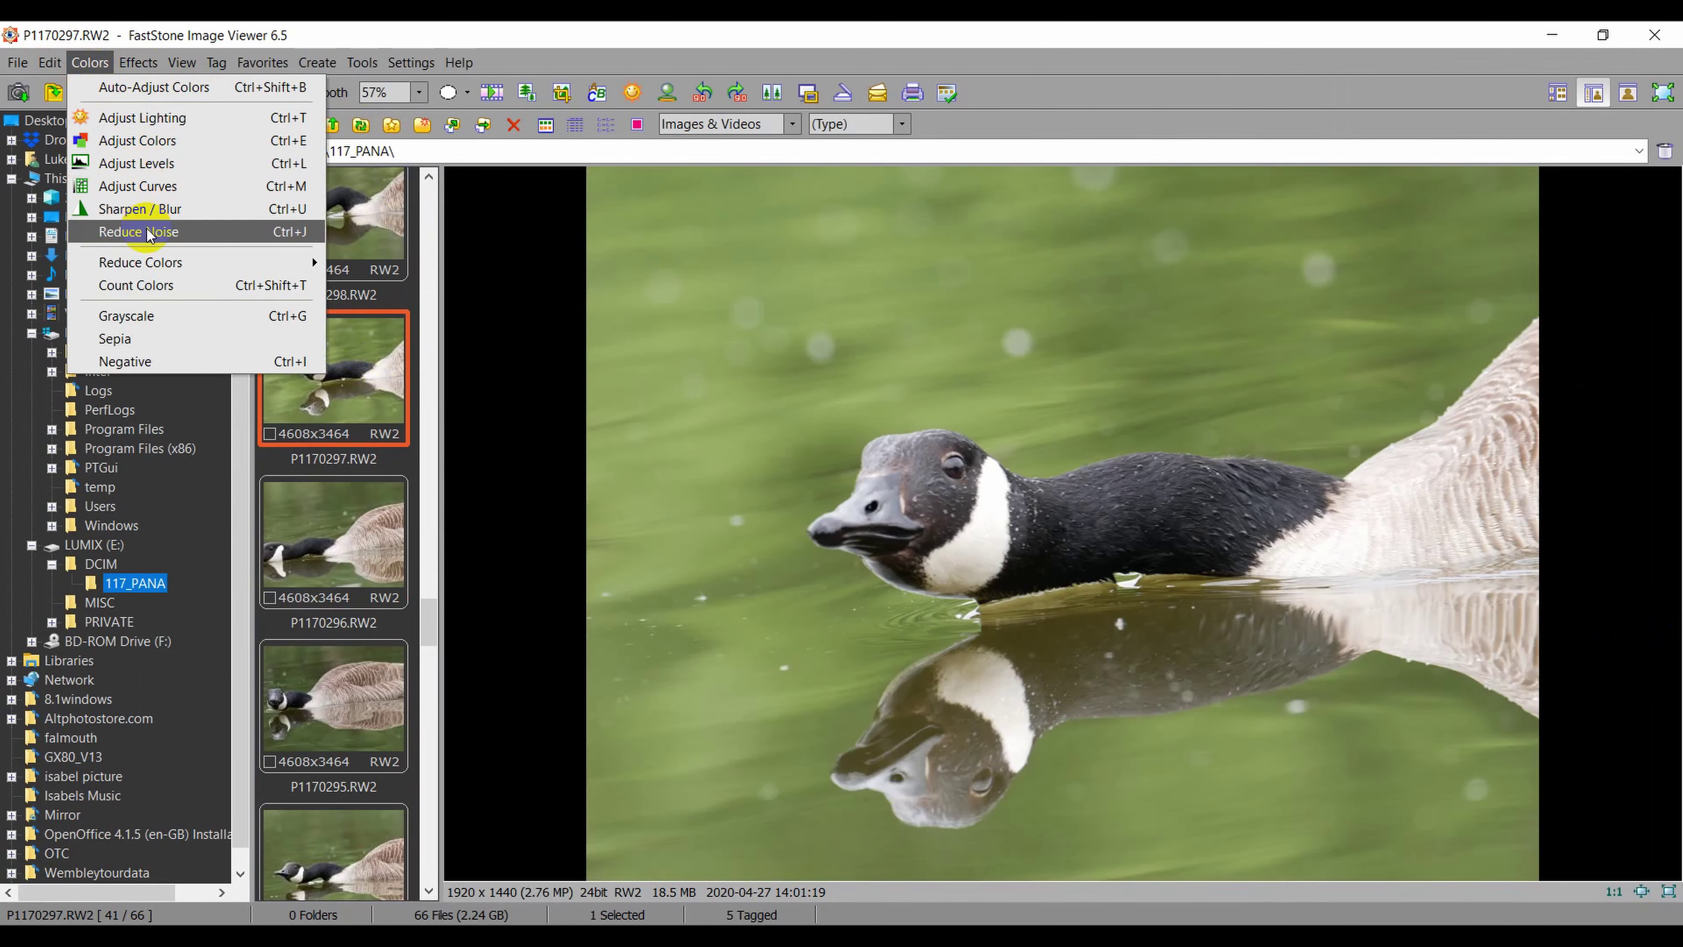
pyautogui.moveTo(49, 62)
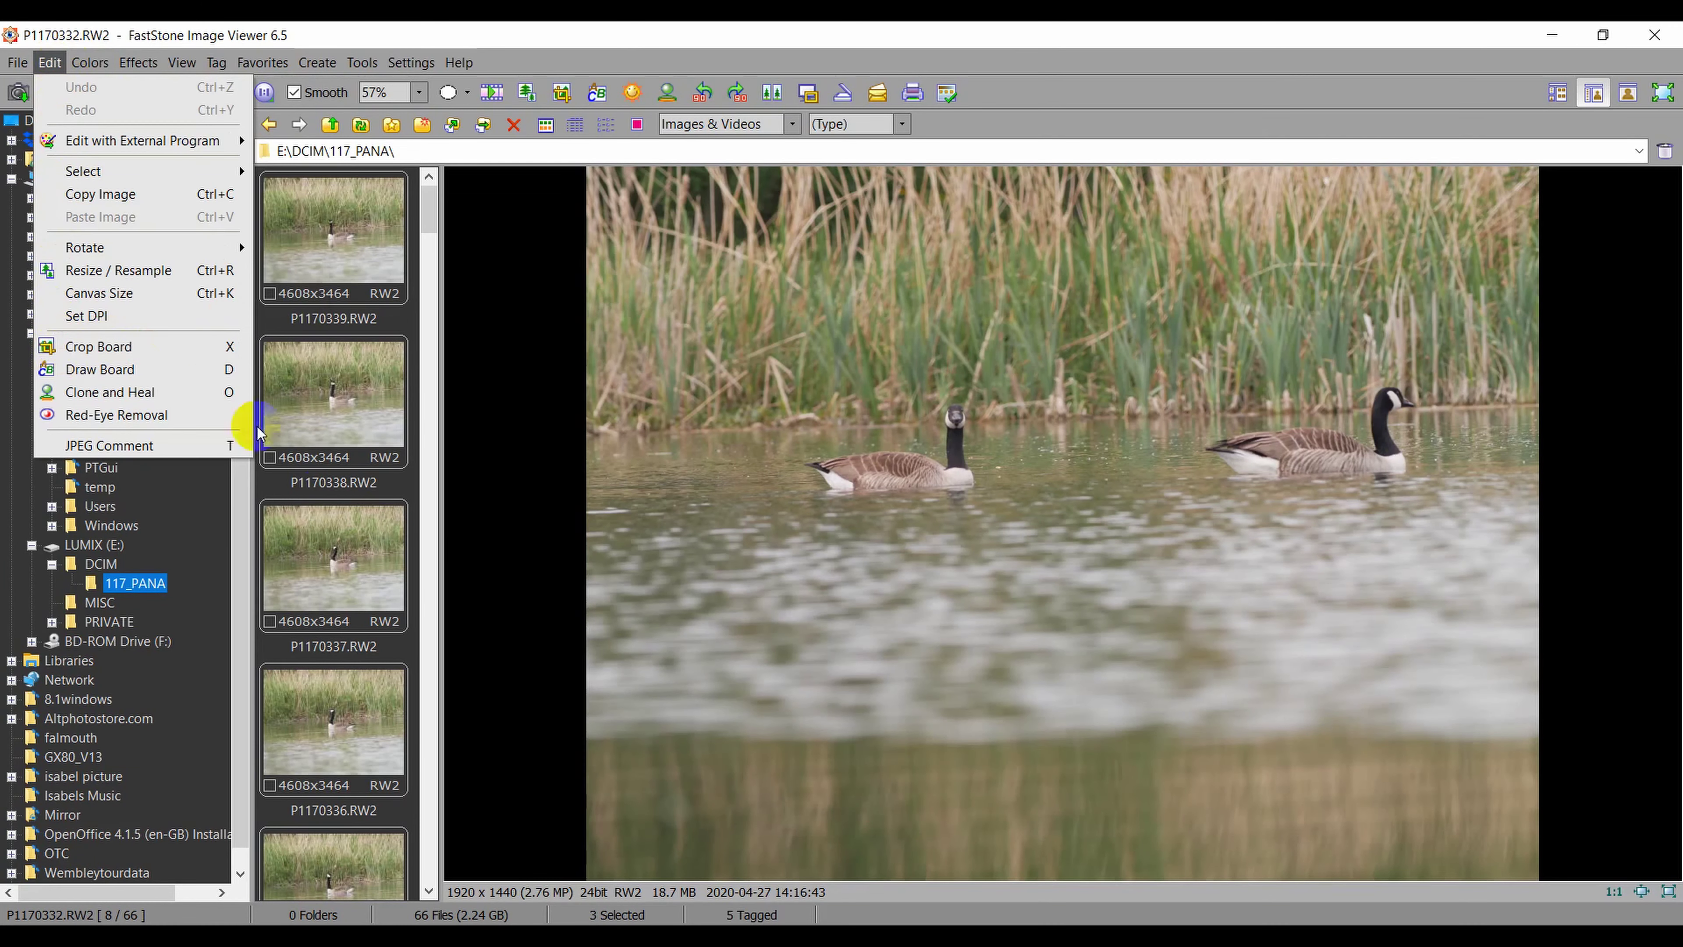
pyautogui.click(371, 472)
pyautogui.scroll(-5, 364, 597)
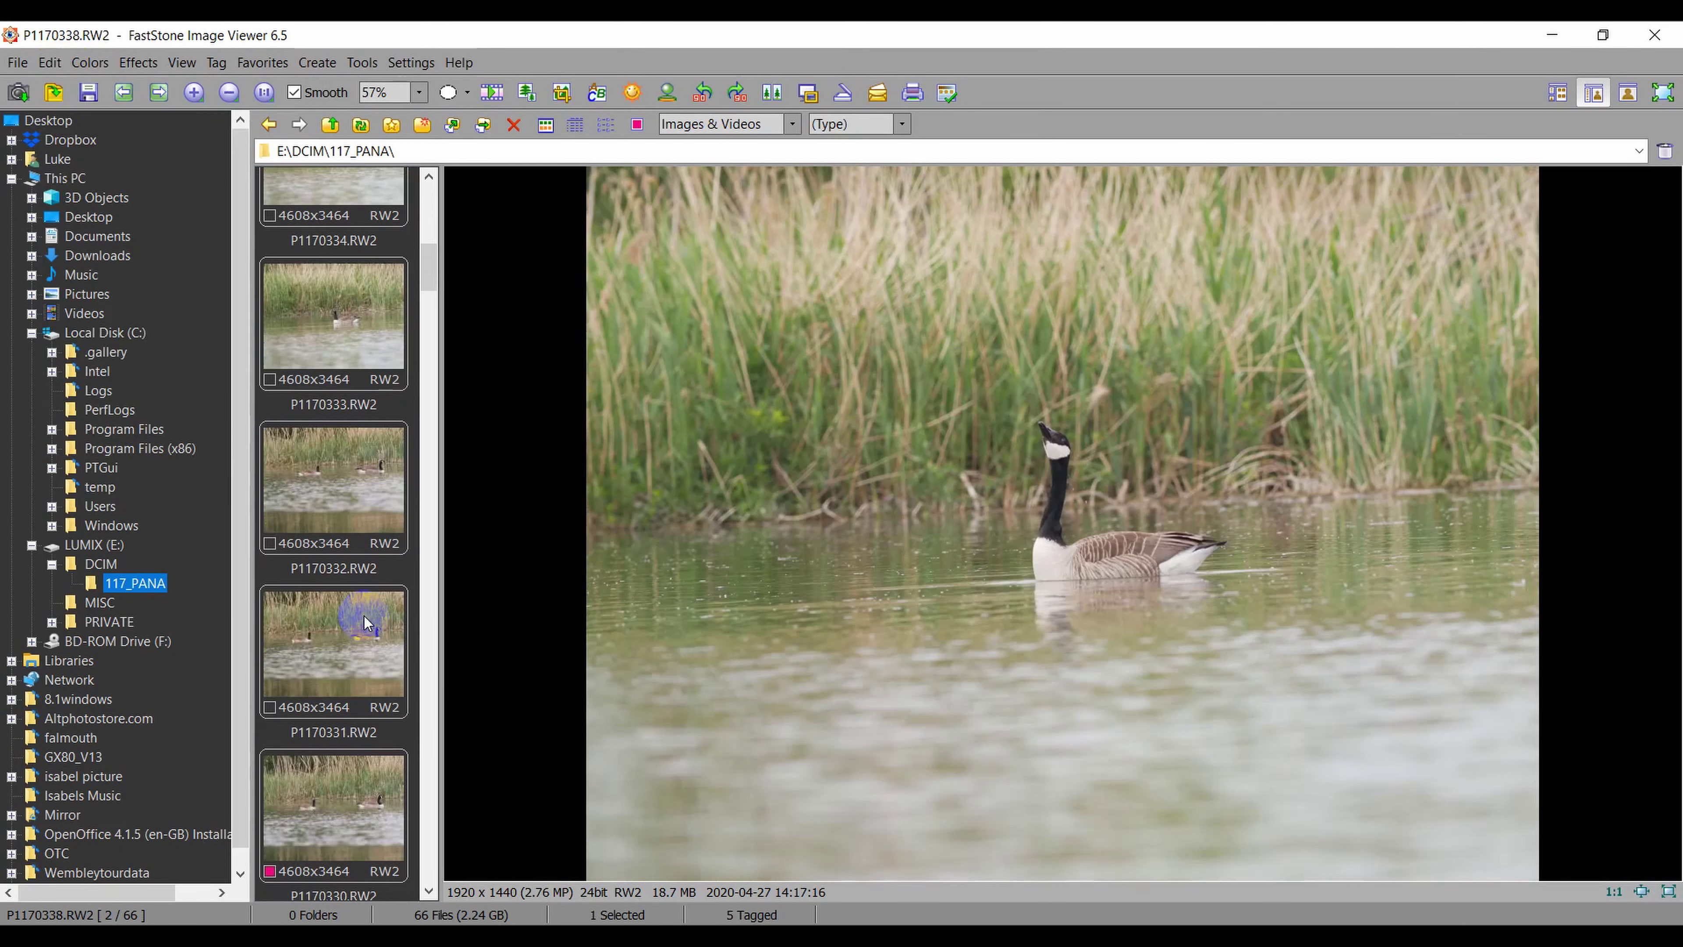
# - Select the two-geese photo P1170331 and open it in the Crop Board
pyautogui.click(331, 629)
pyautogui.click(50, 62)
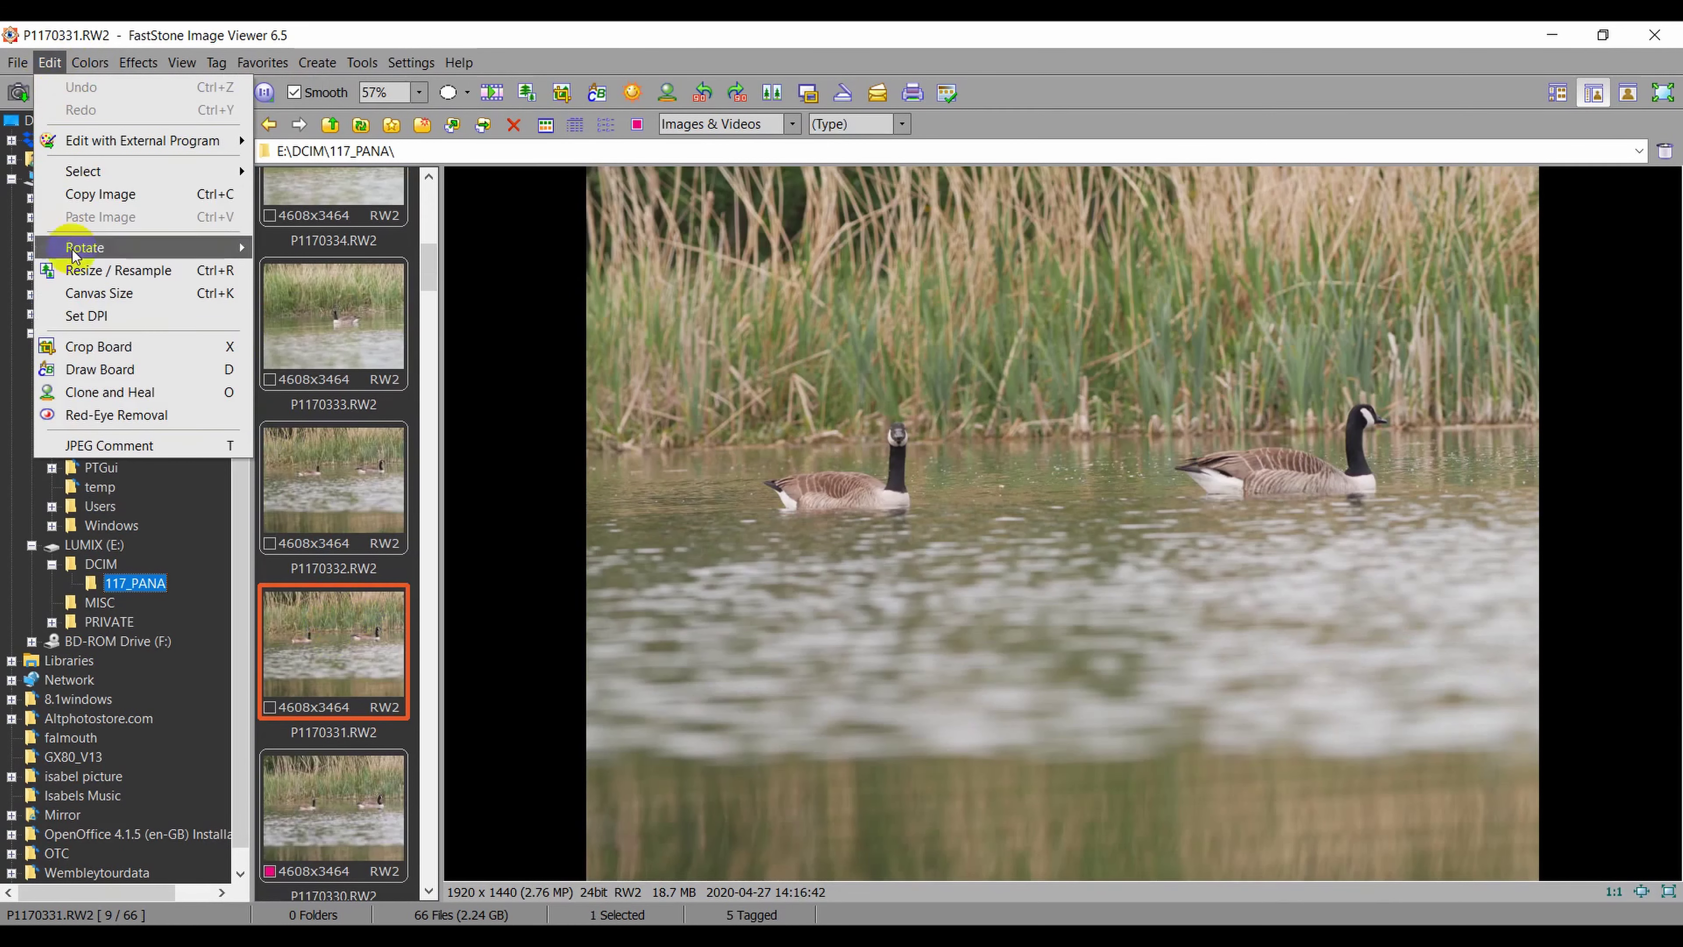
pyautogui.click(98, 346)
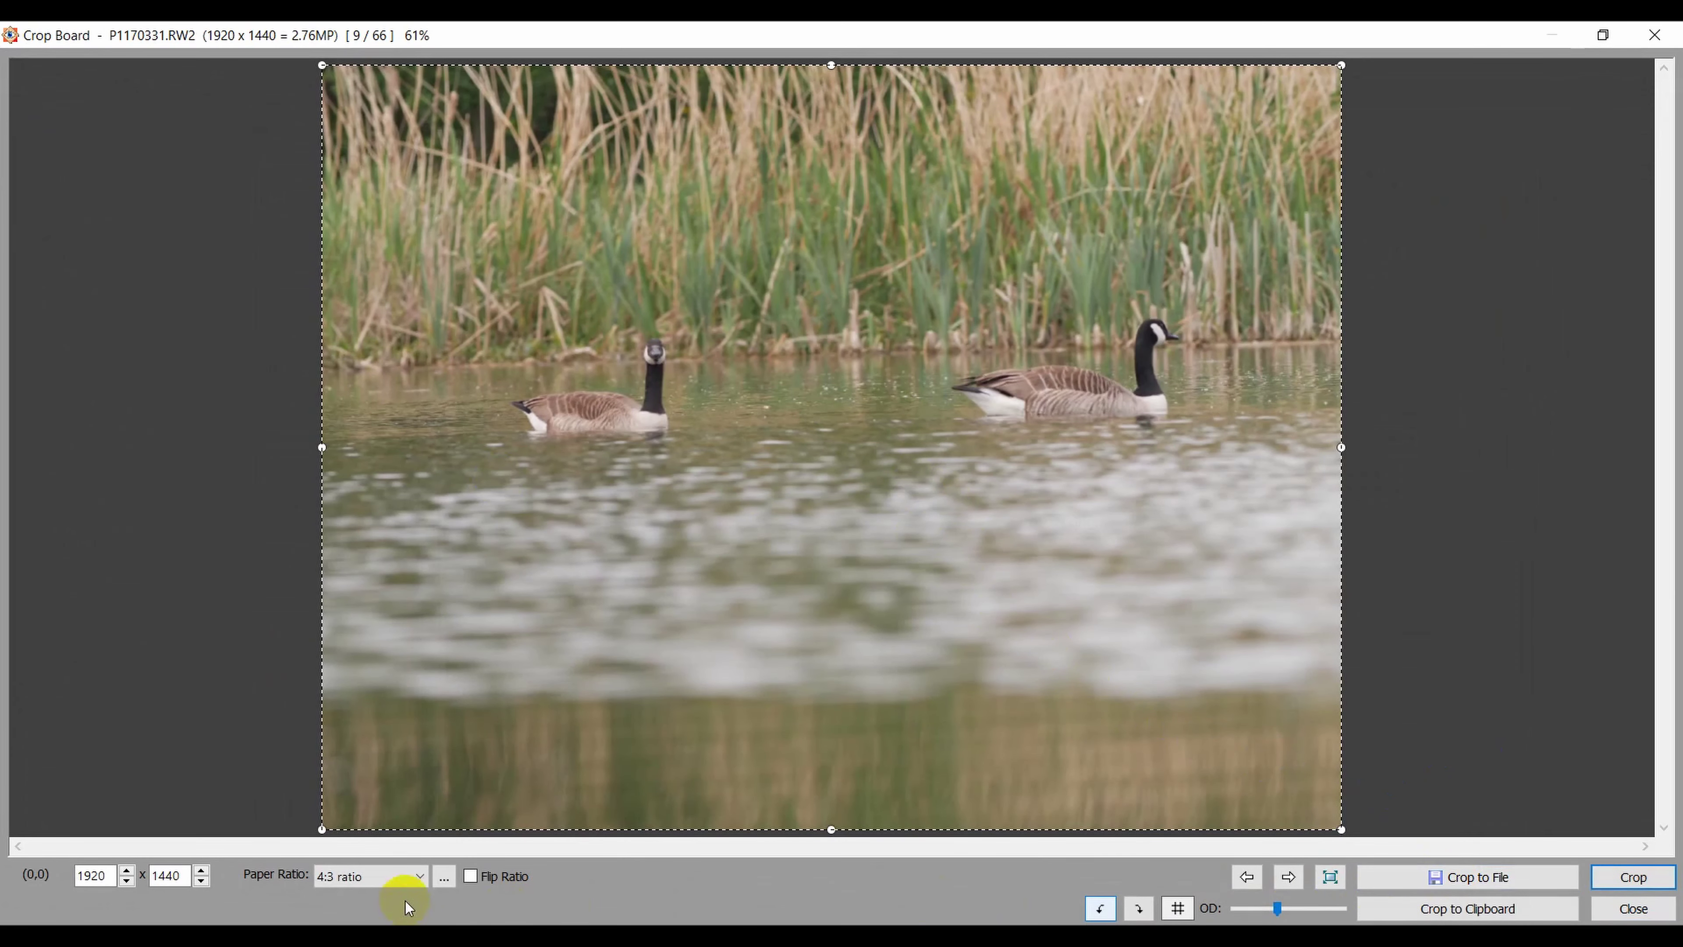
# - Set the crop ratio to 16:9 and apply the 1920x1080 crop to P1170331
pyautogui.click(417, 876)
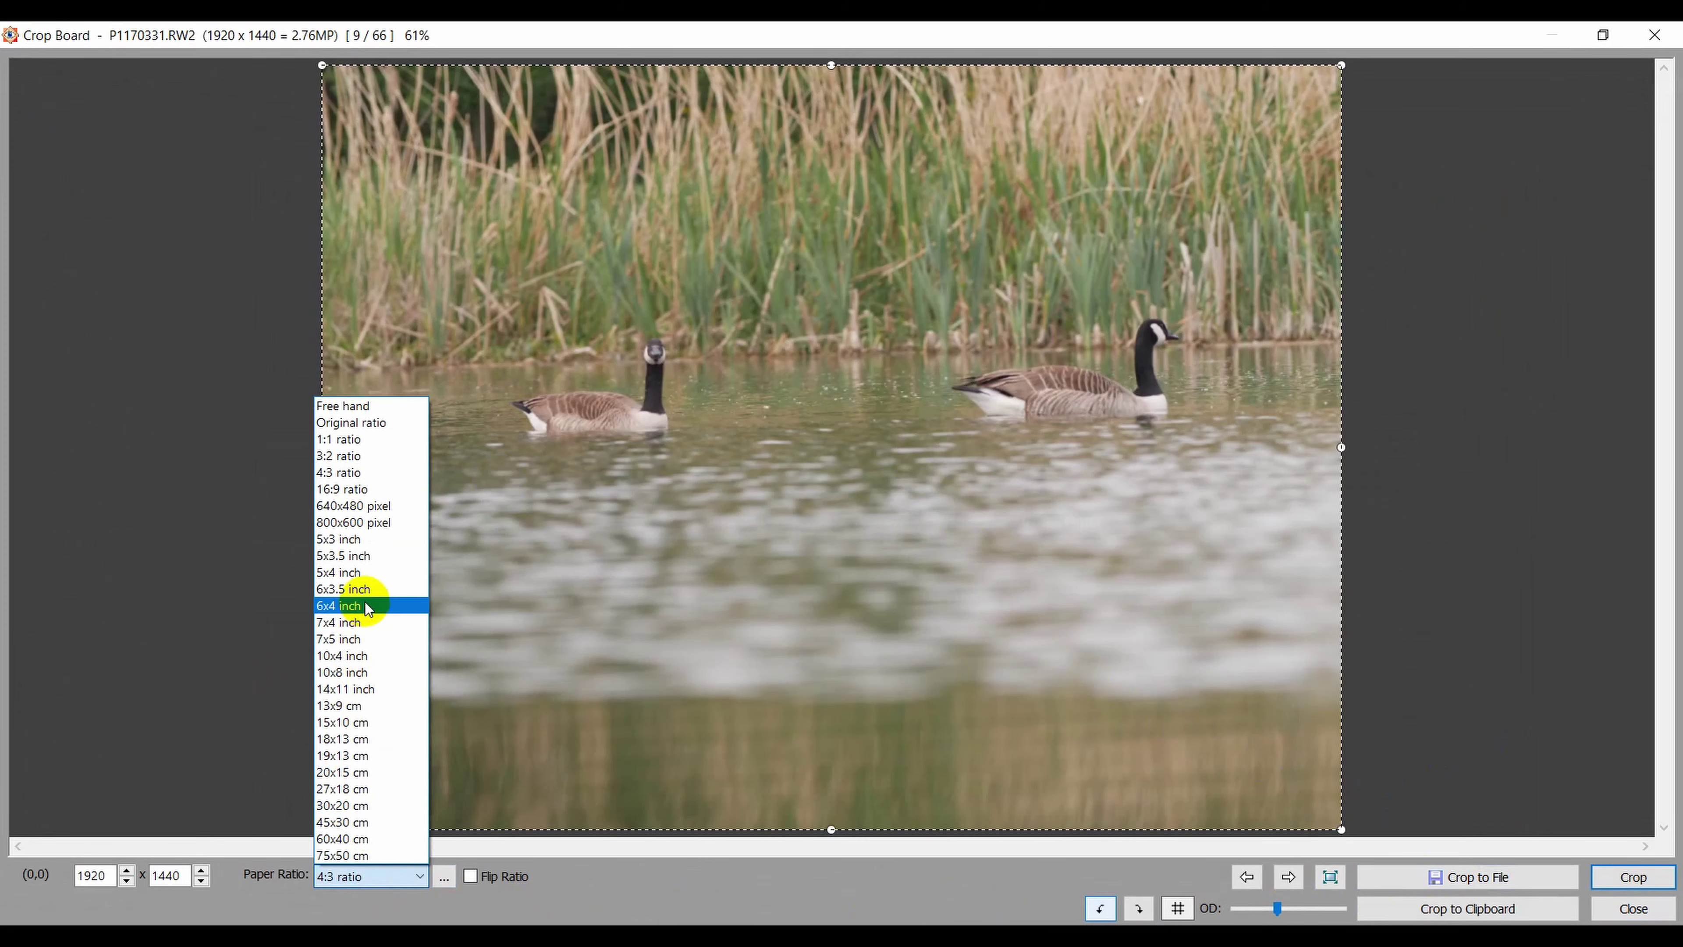
pyautogui.click(358, 489)
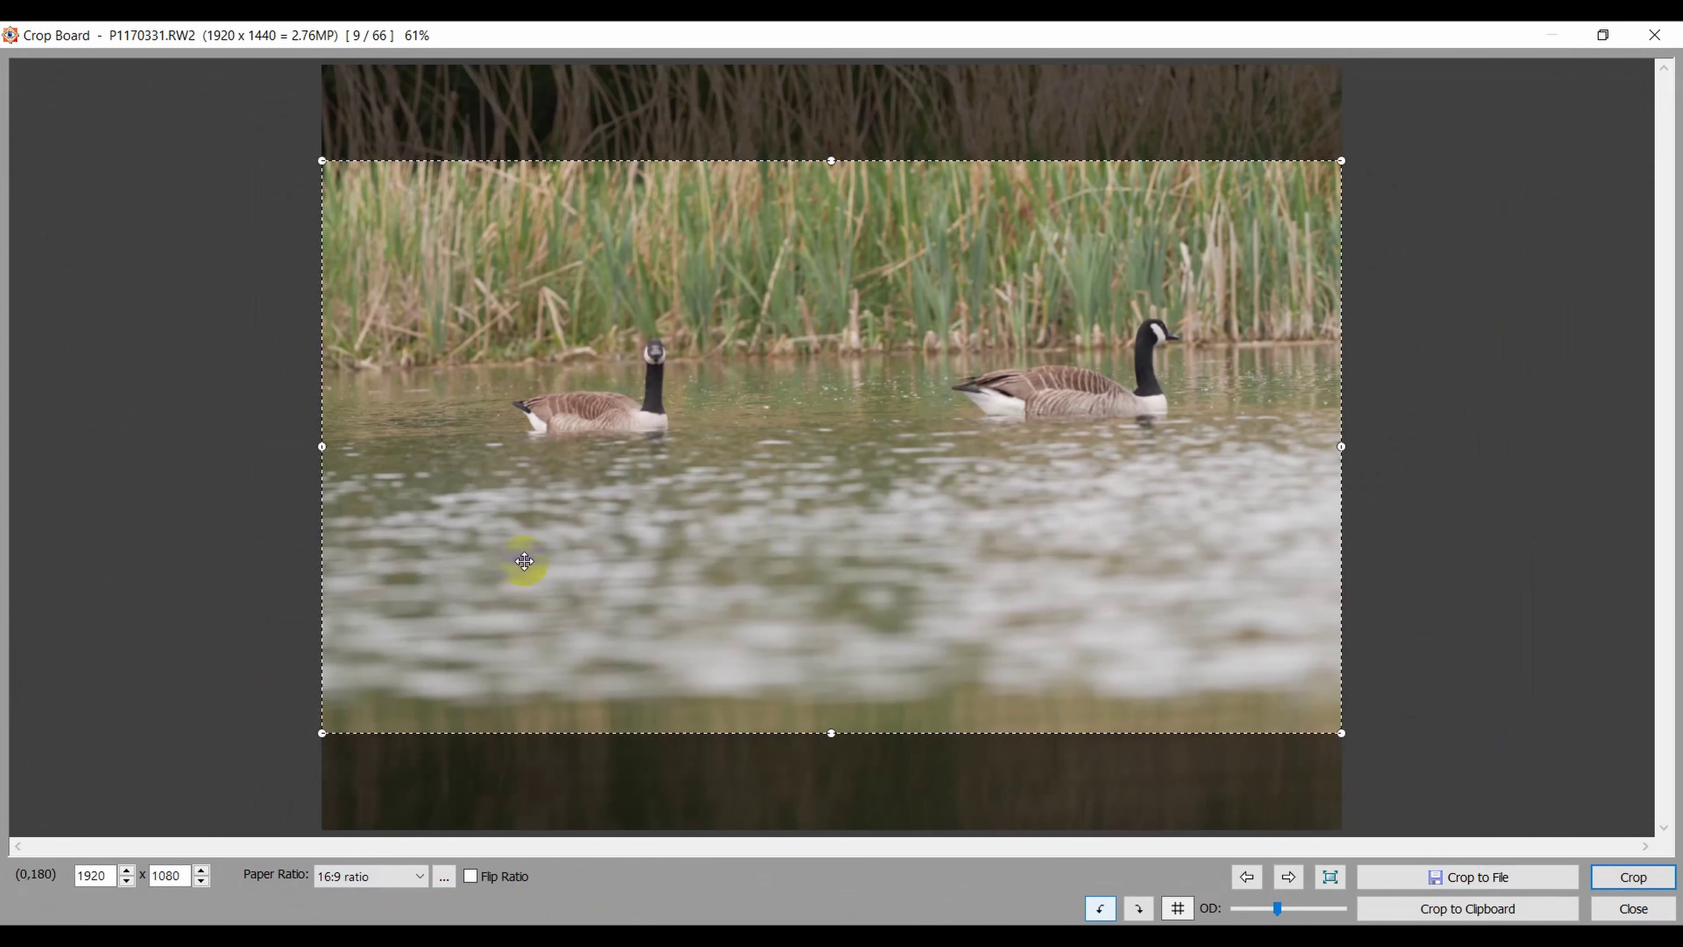
pyautogui.doubleClick(588, 552)
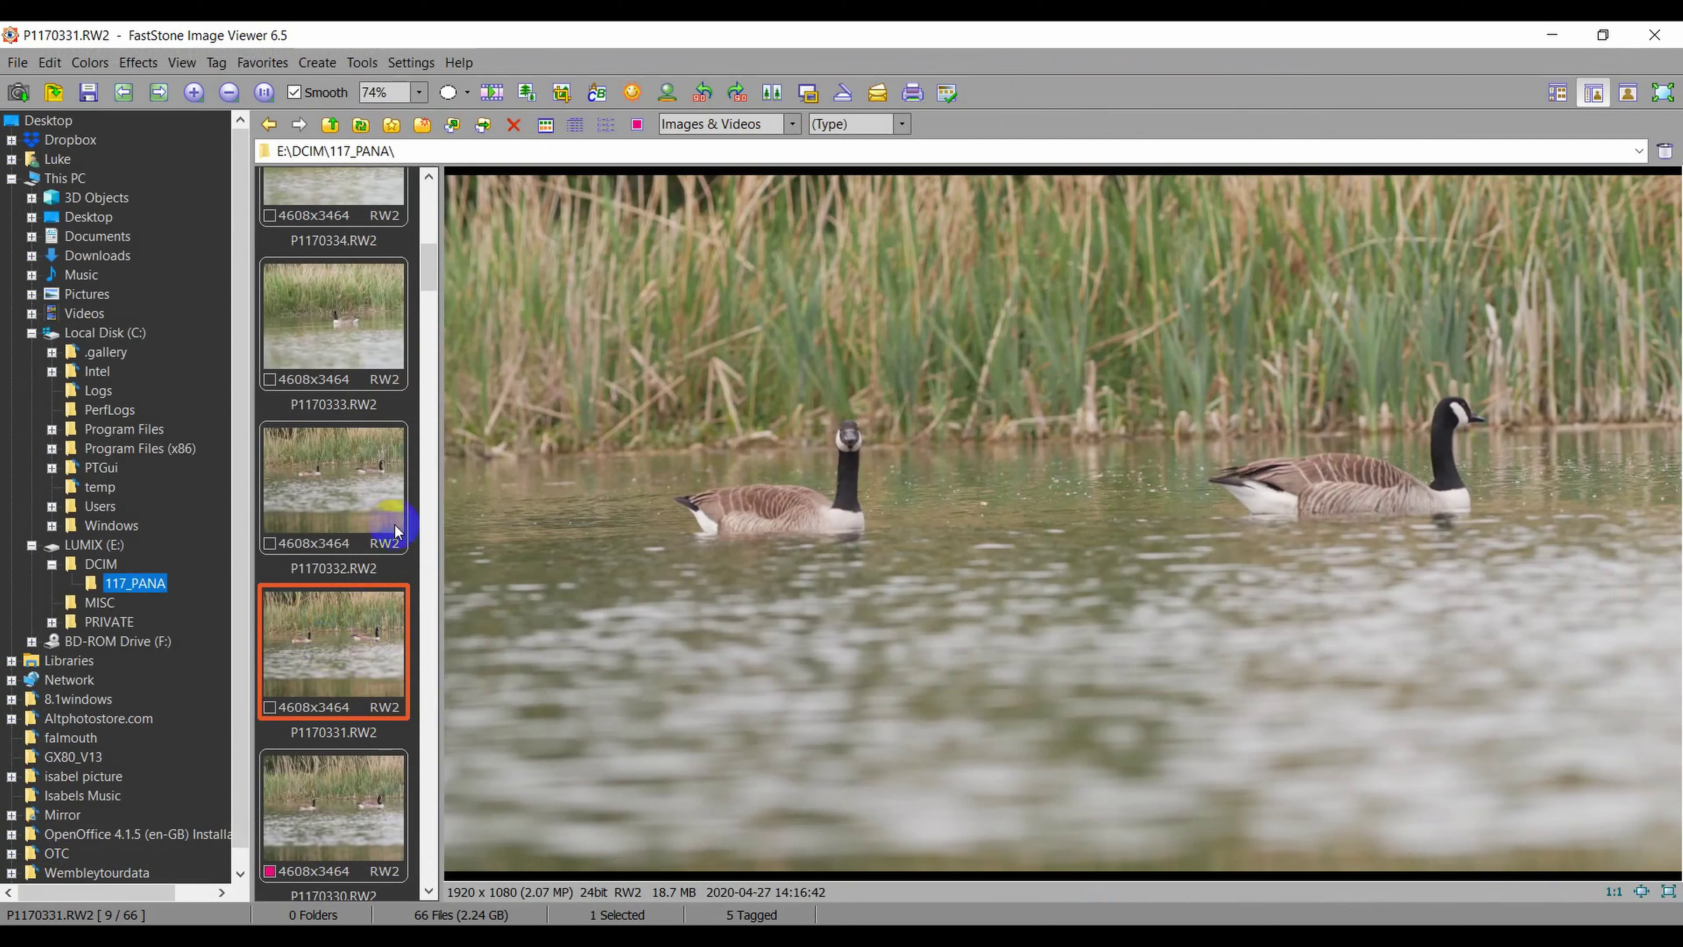
pyautogui.click(52, 63)
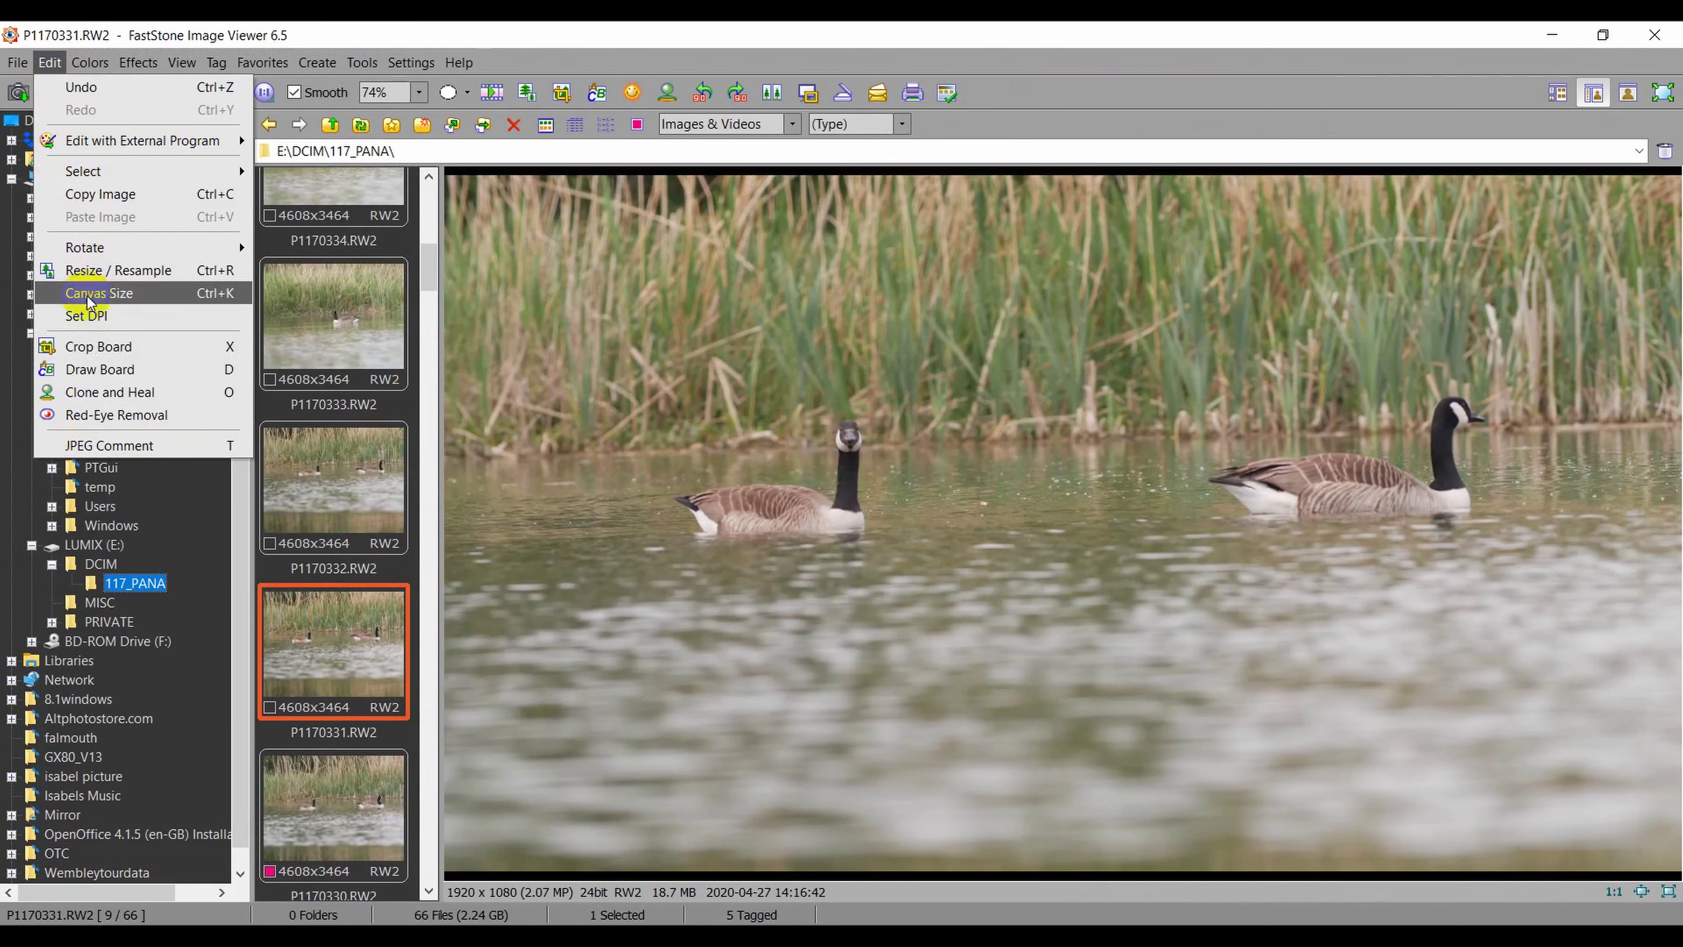
# - Apply Sharpen with Amount 37 to the cropped geese photo, then move to P1170332
pyautogui.moveTo(78, 67)
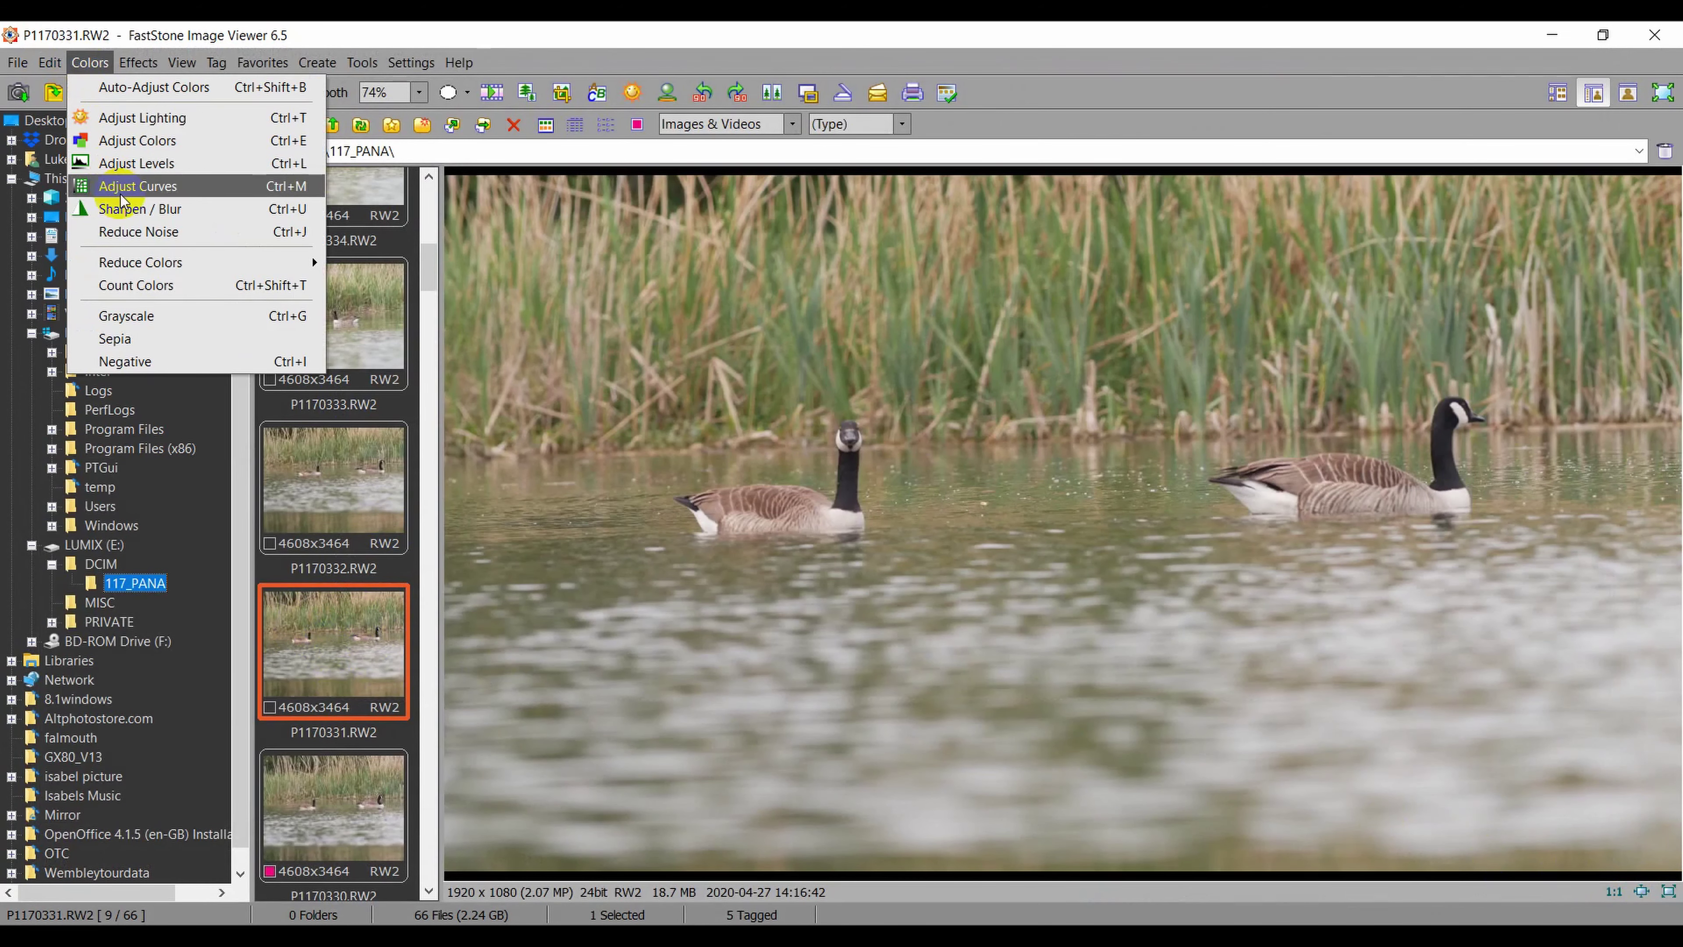
pyautogui.click(117, 208)
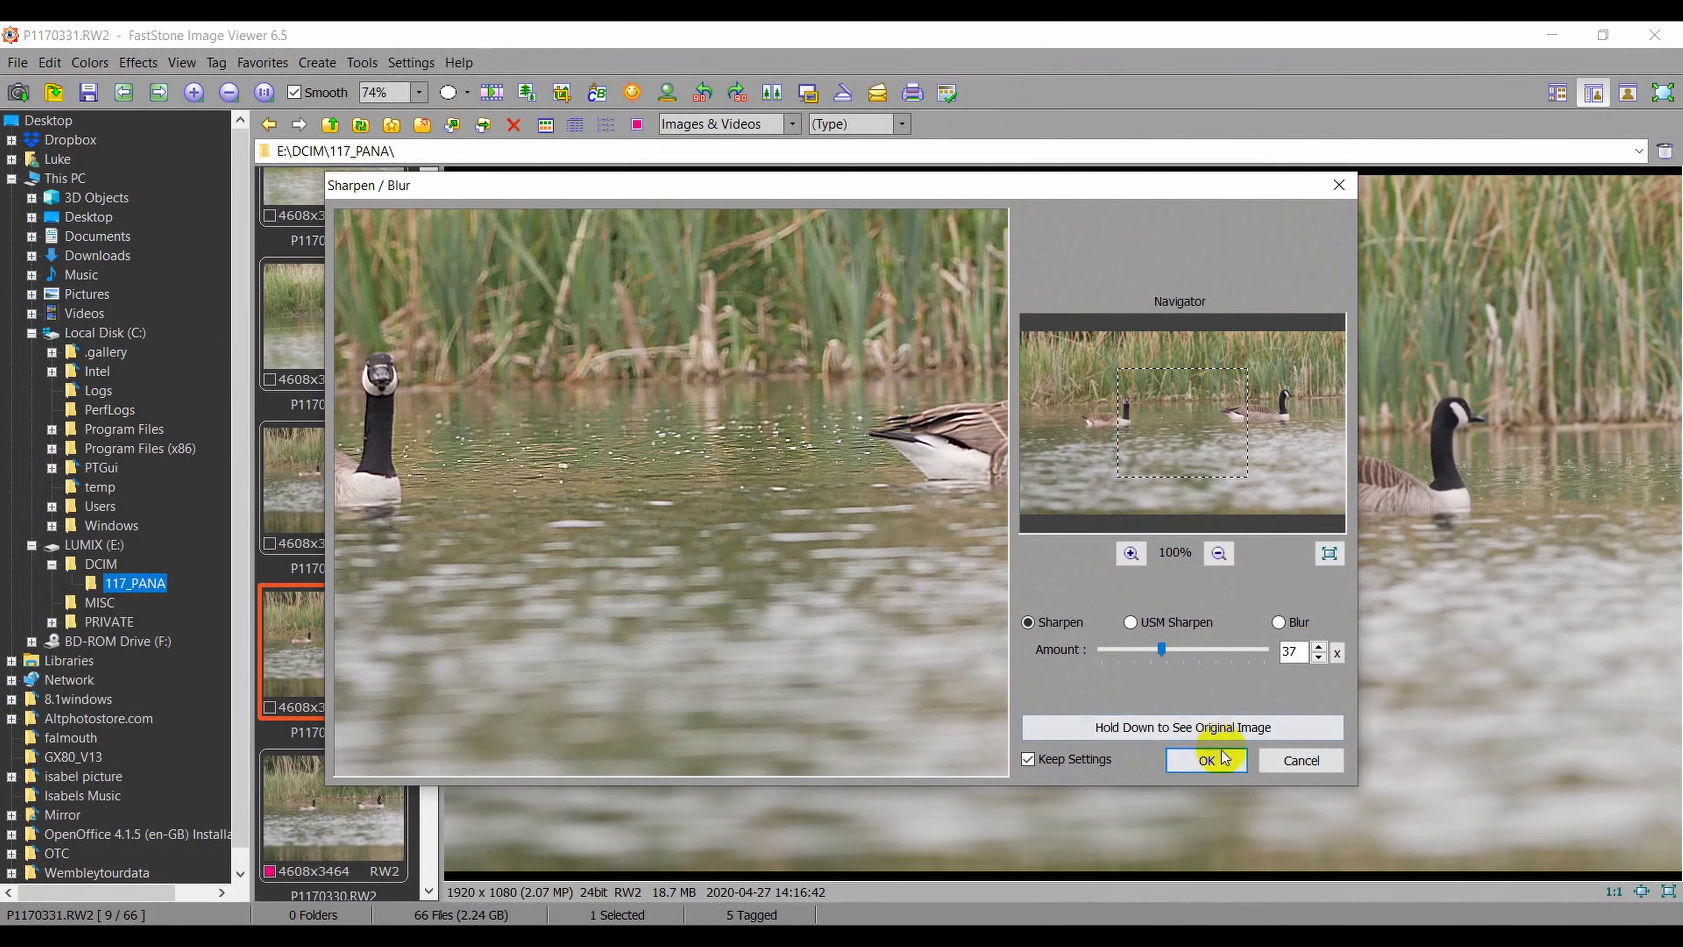
pyautogui.click(1207, 759)
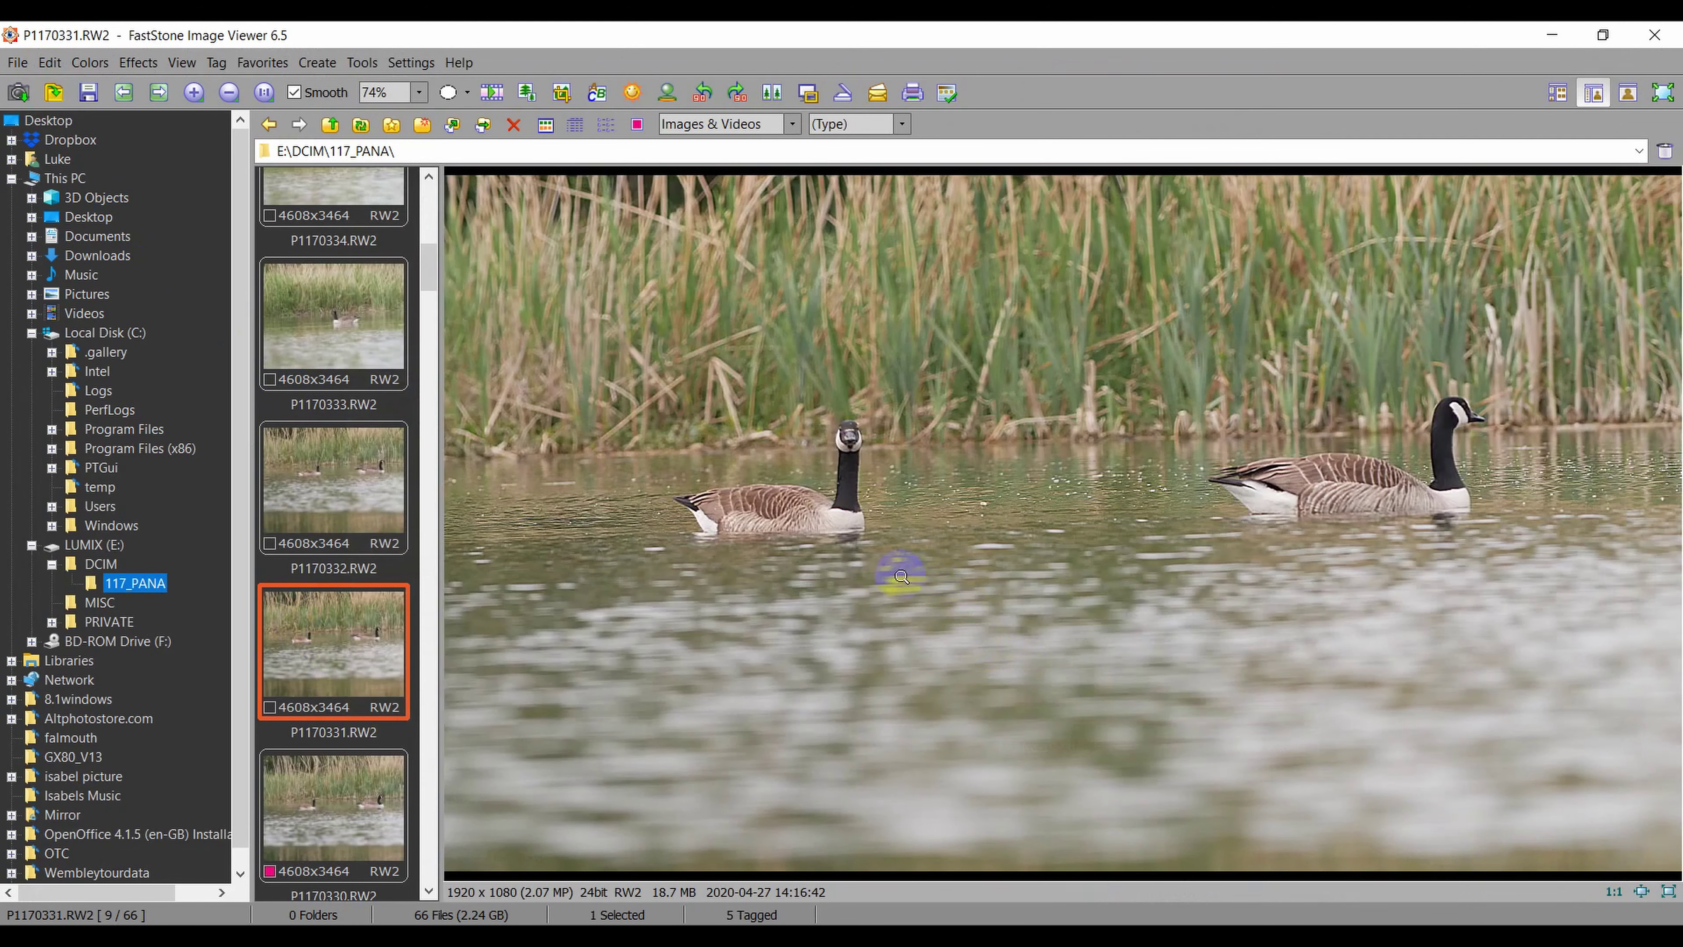
pyautogui.click(343, 495)
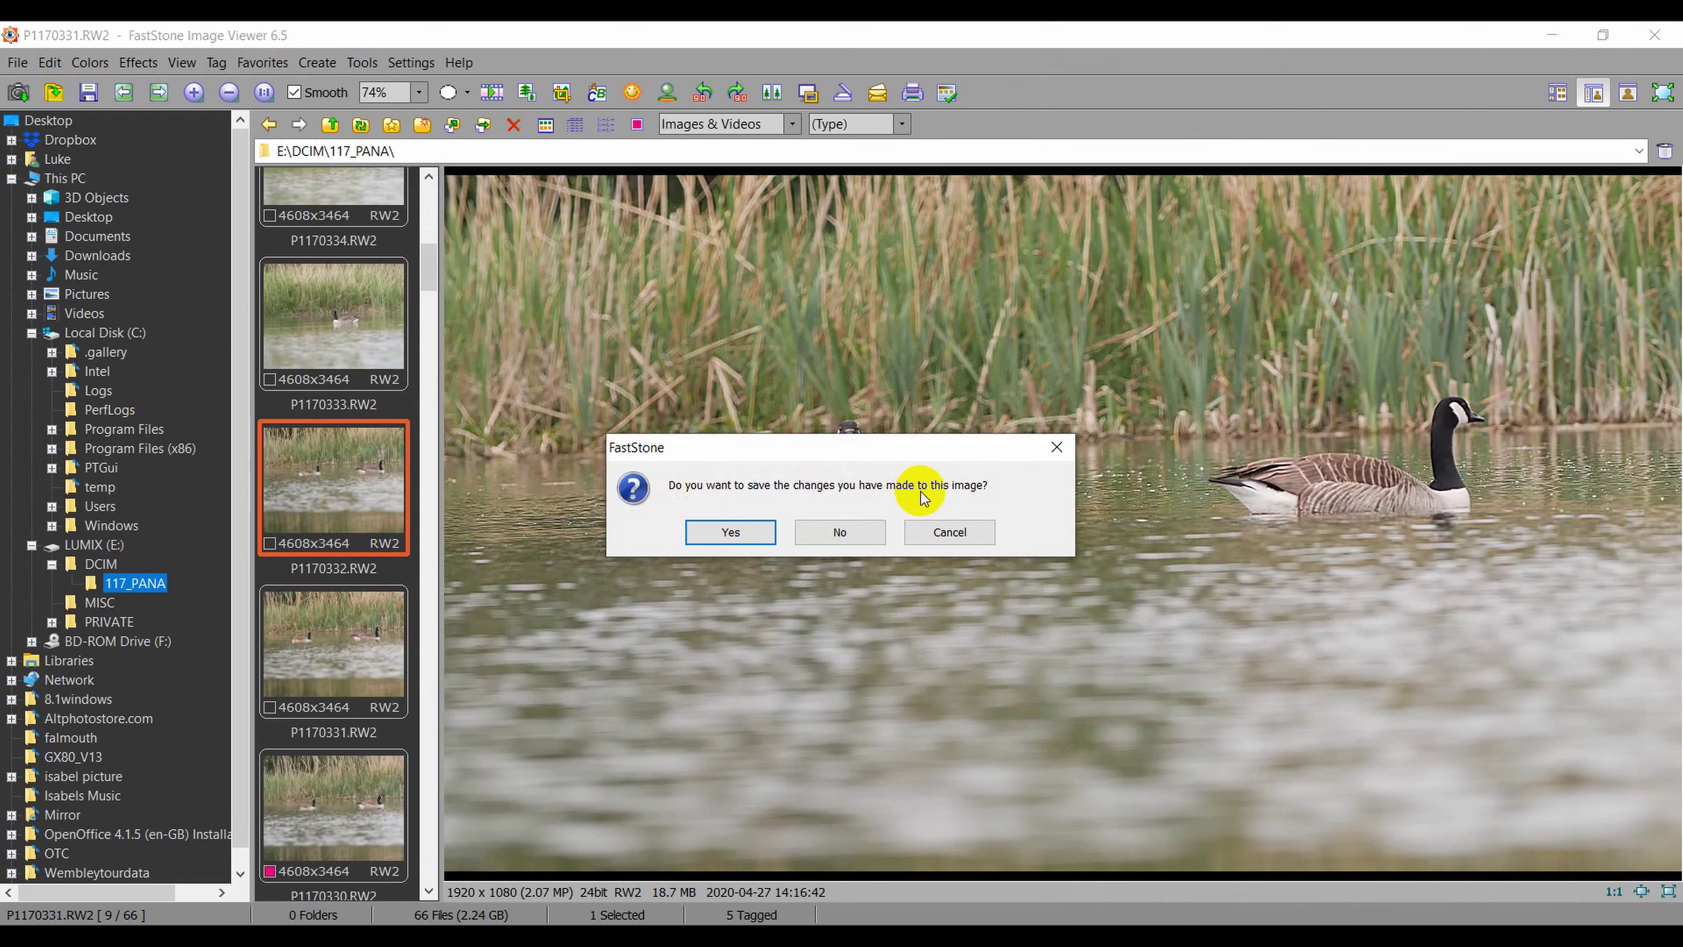
# - Save the edited geese photo as TIFF file P1170331.tif
pyautogui.click(728, 534)
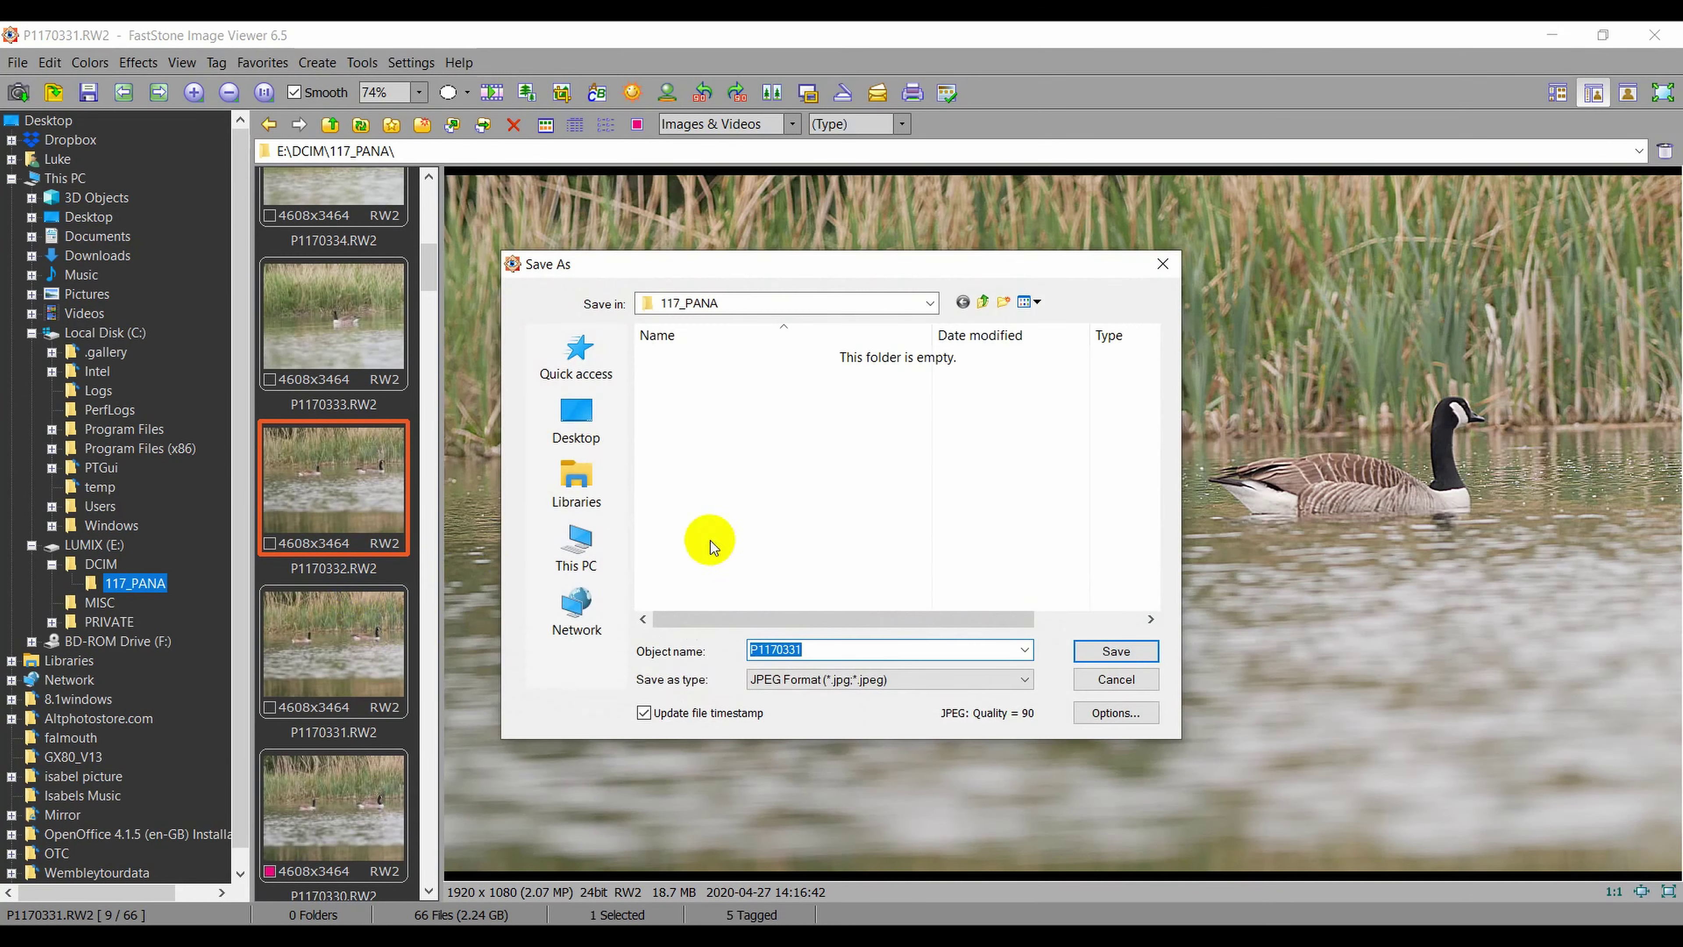
pyautogui.click(871, 677)
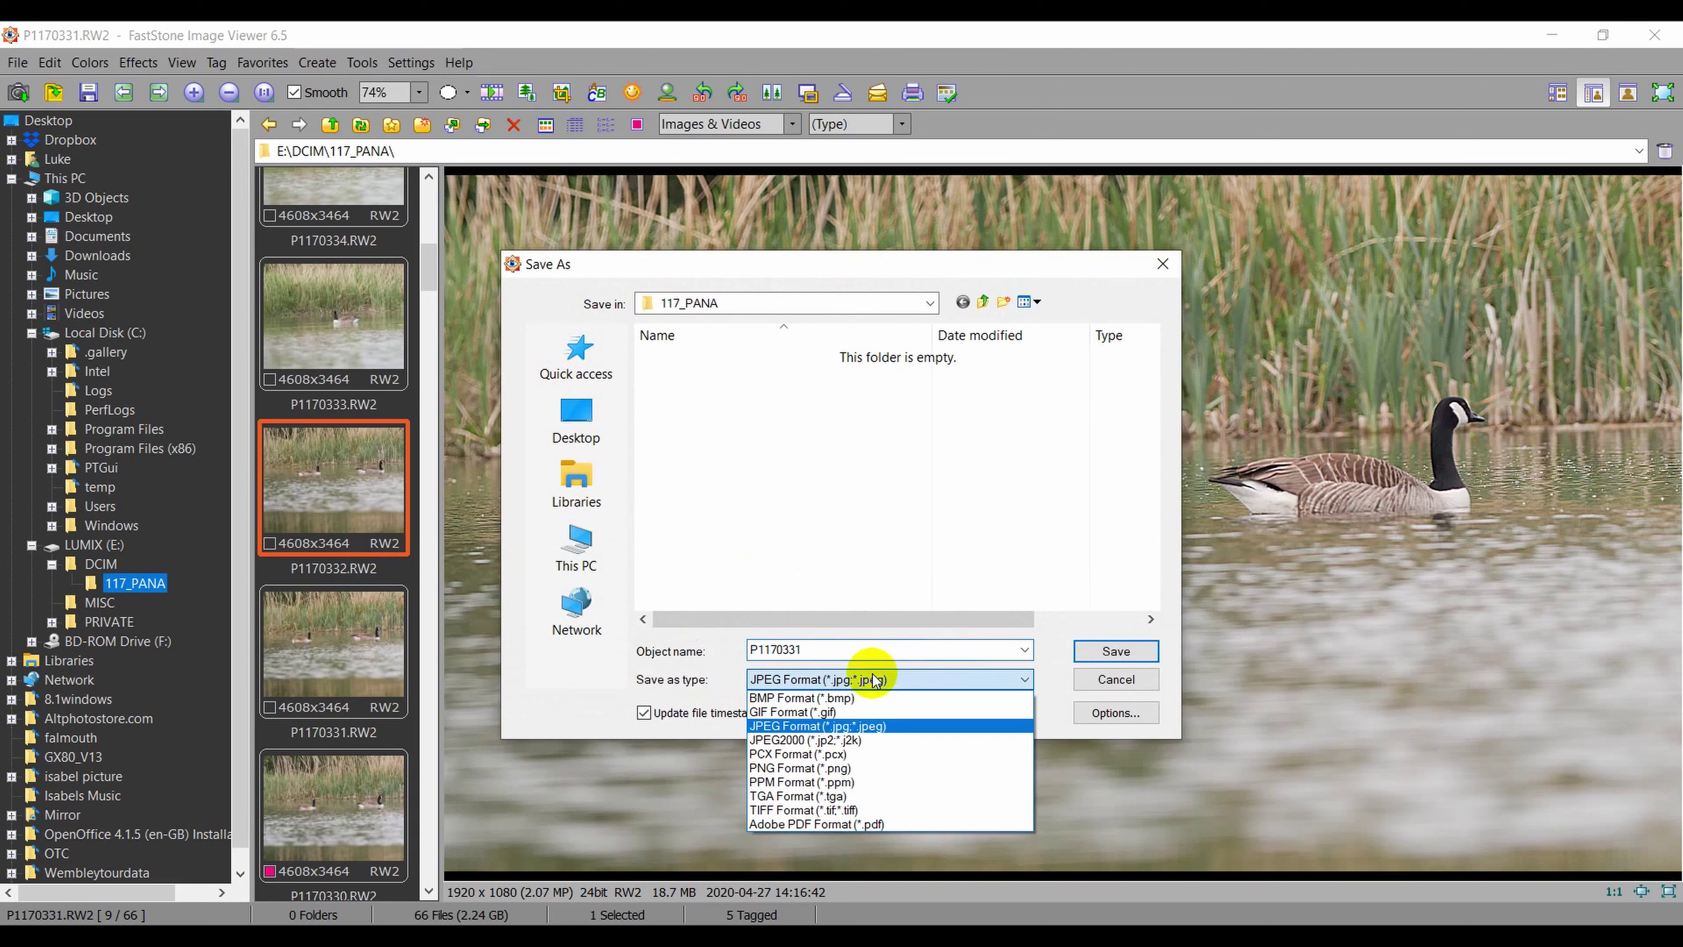
pyautogui.click(809, 814)
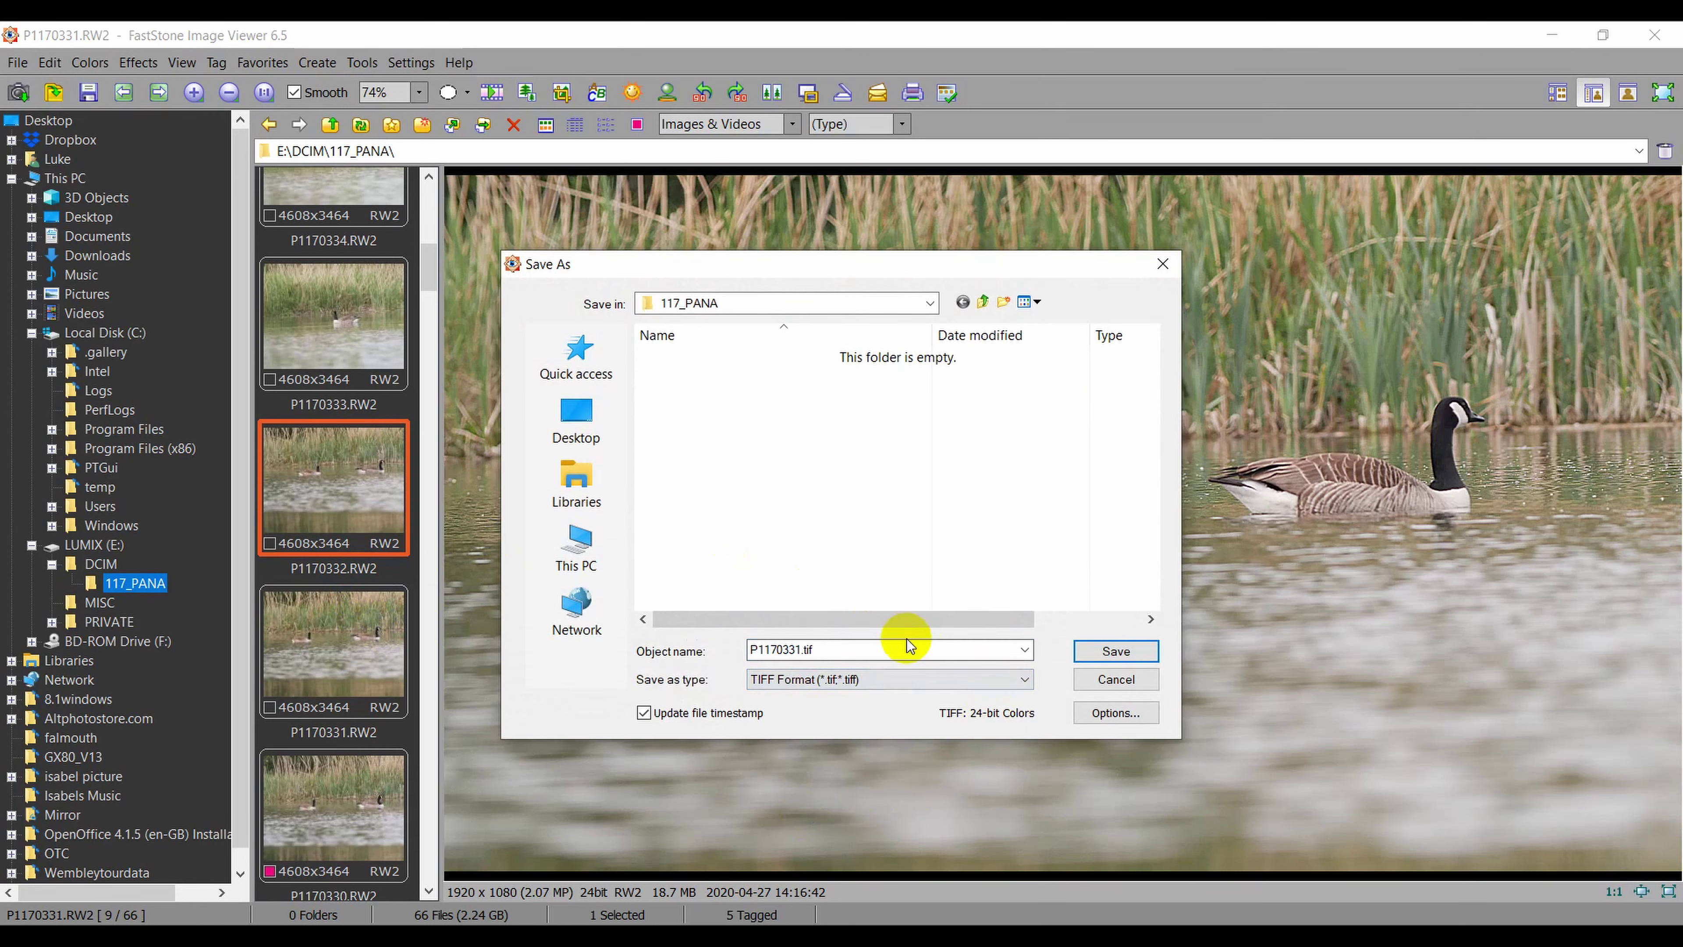
pyautogui.press('Return')
pyautogui.click(327, 514)
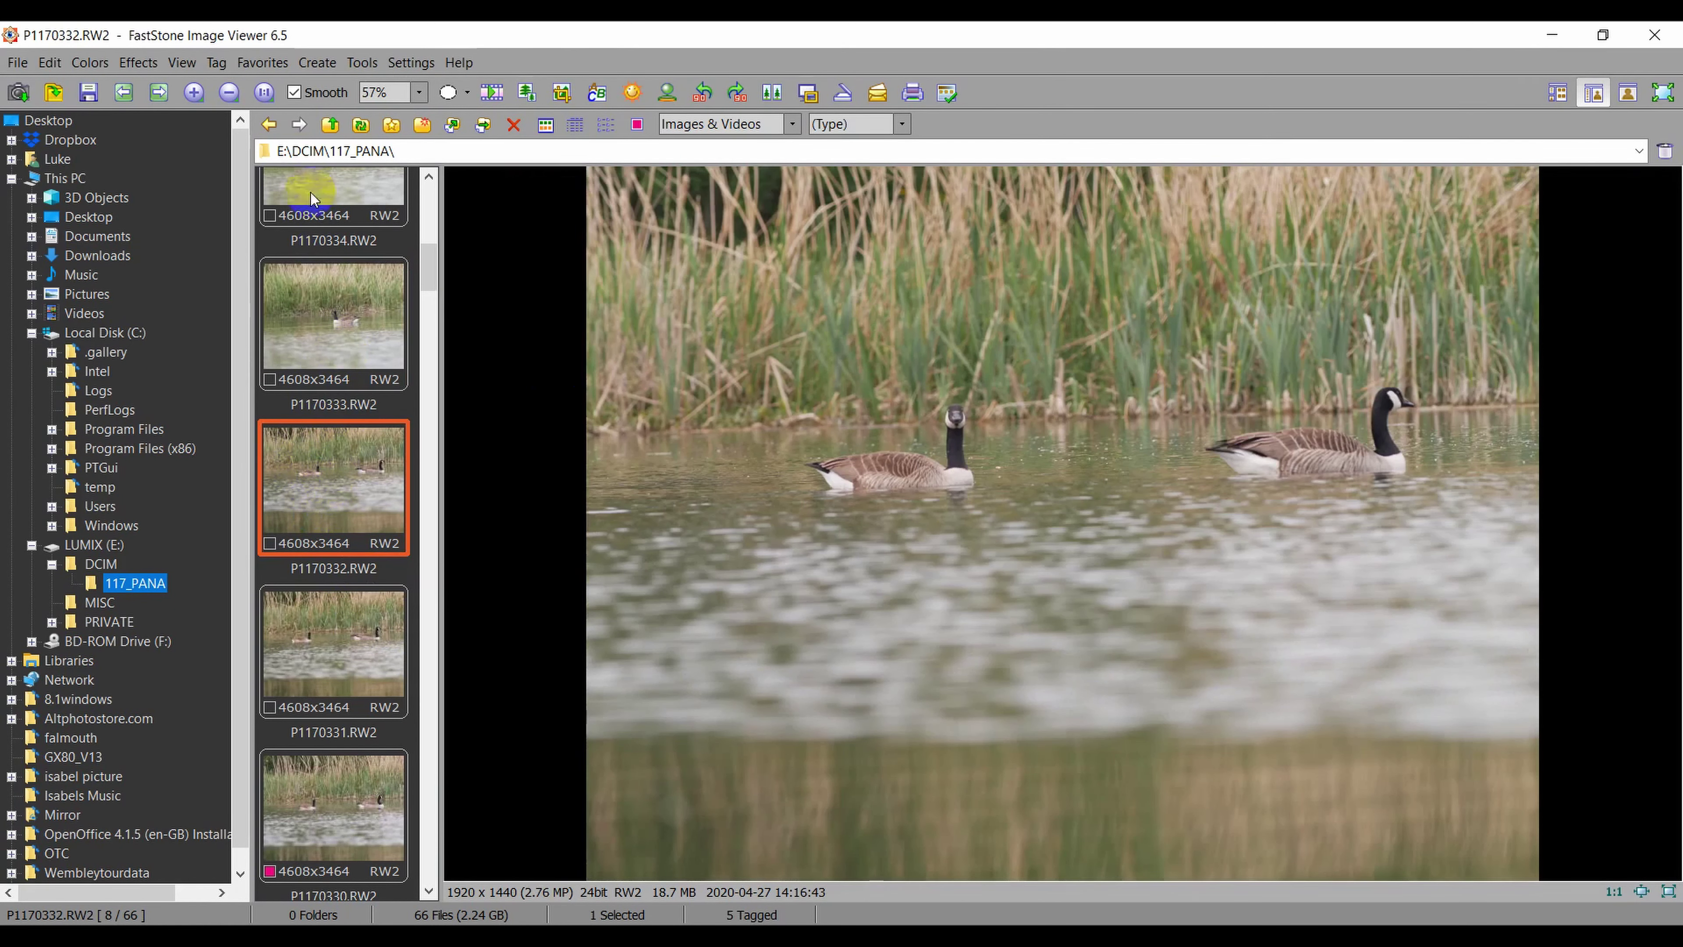
pyautogui.click(50, 62)
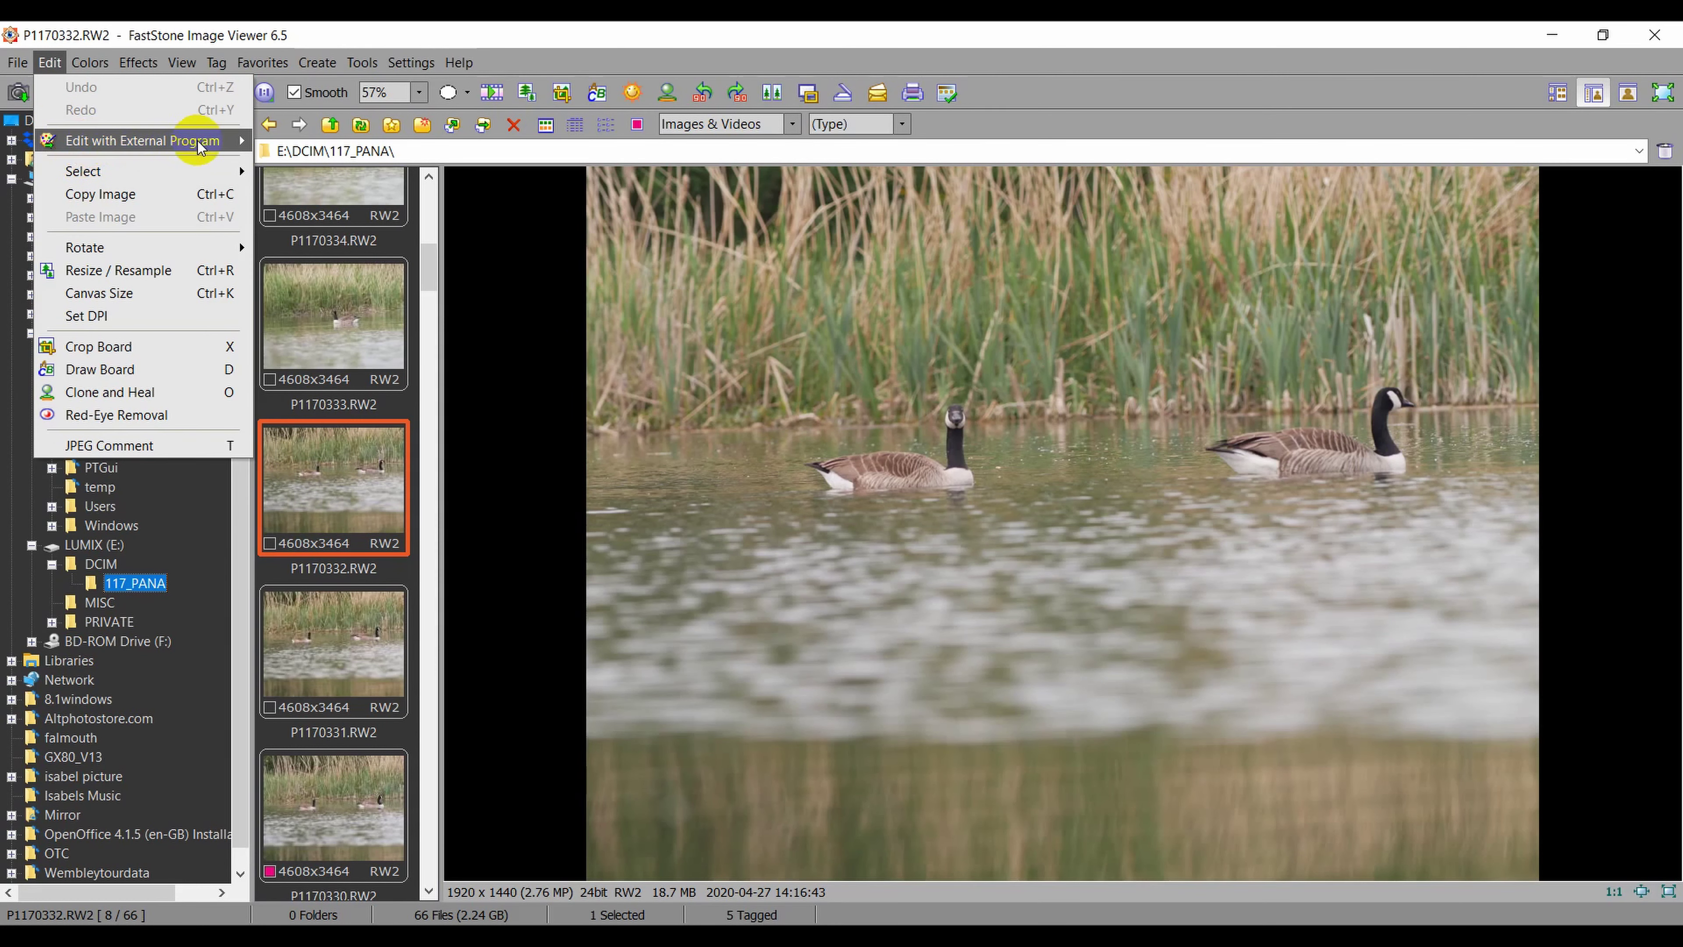
pyautogui.moveTo(199, 146)
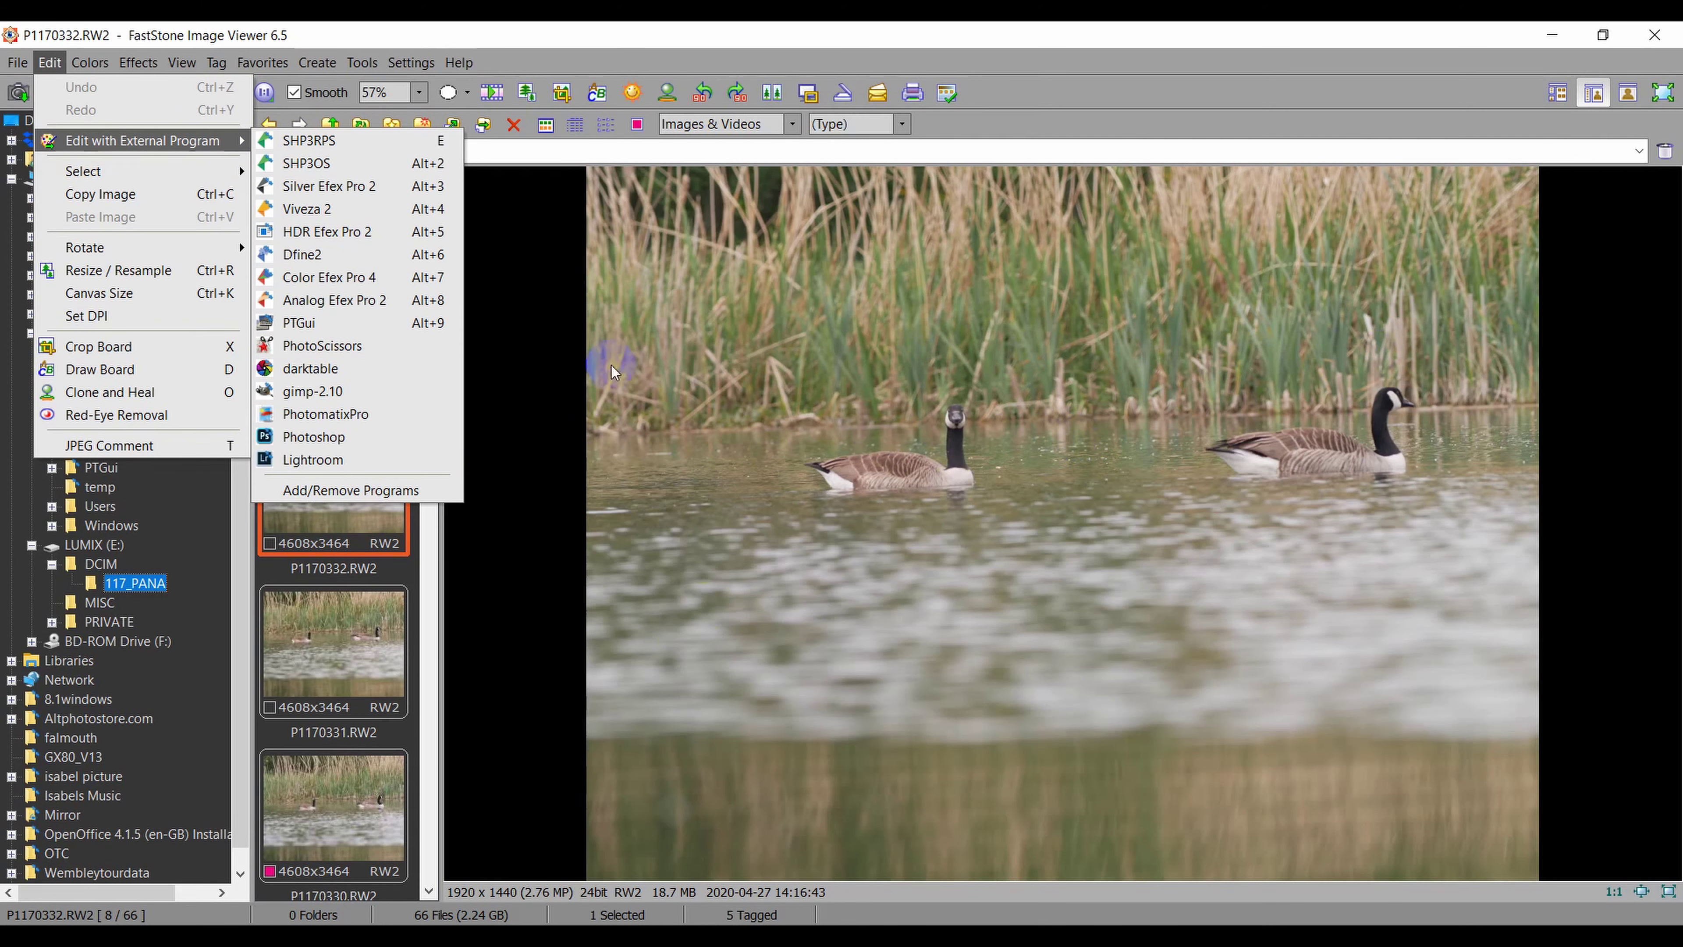
pyautogui.click(574, 451)
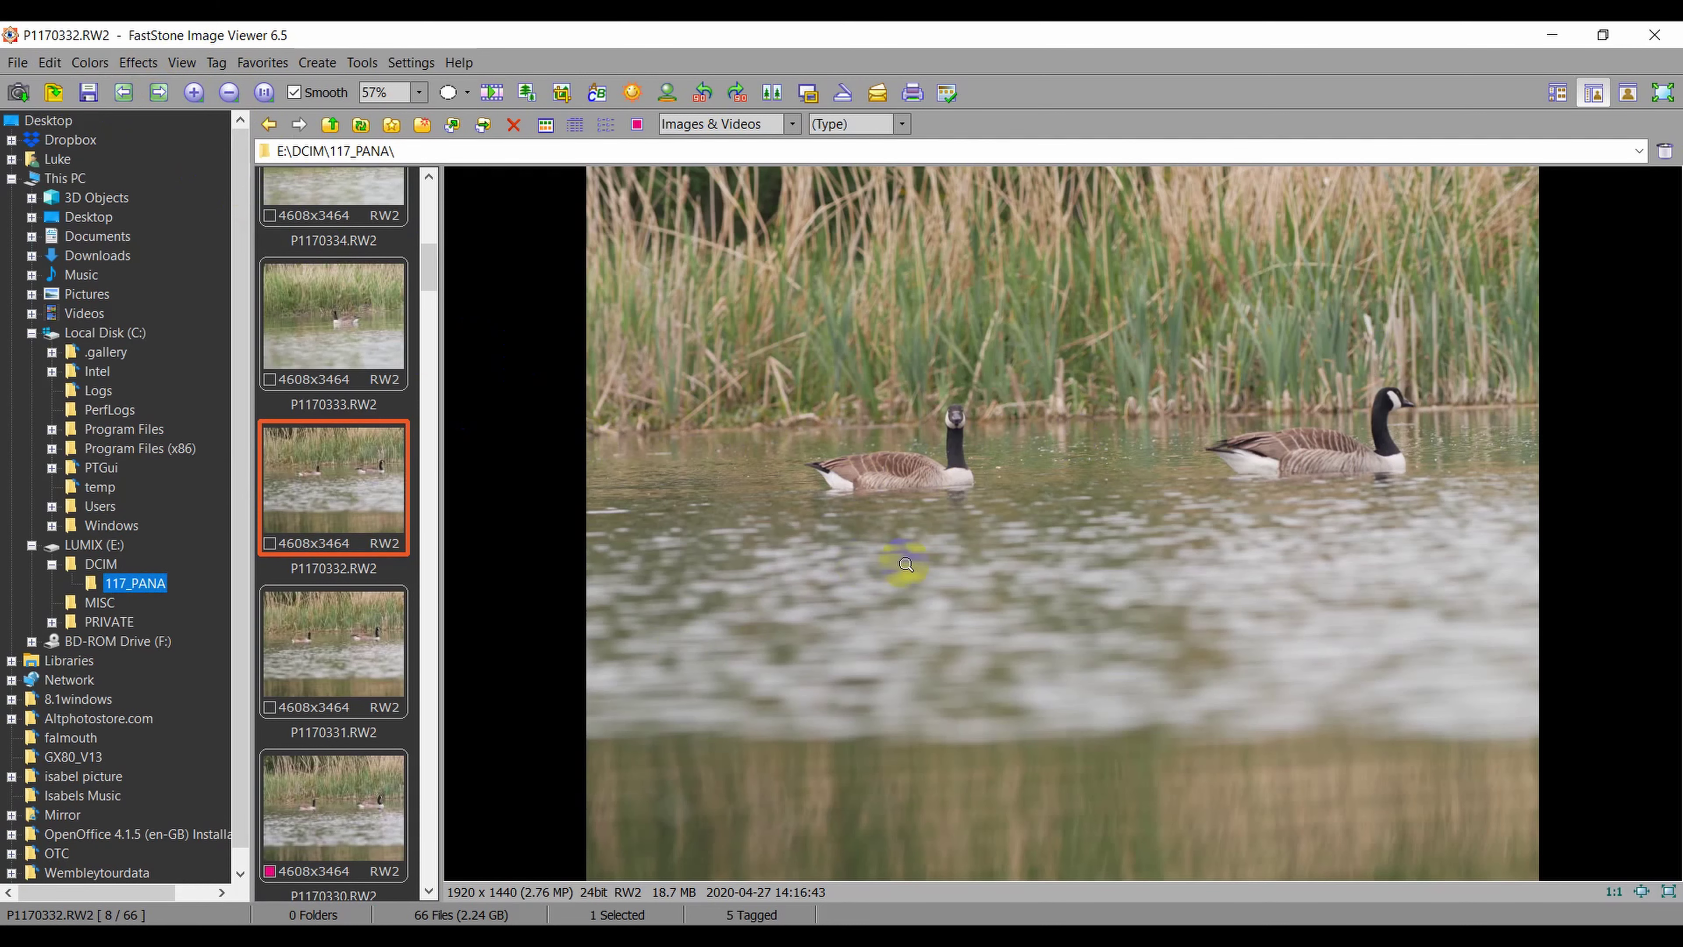
# - Select photo P1170333, then play the 4K swan video P1170328.MP4
pyautogui.click(351, 335)
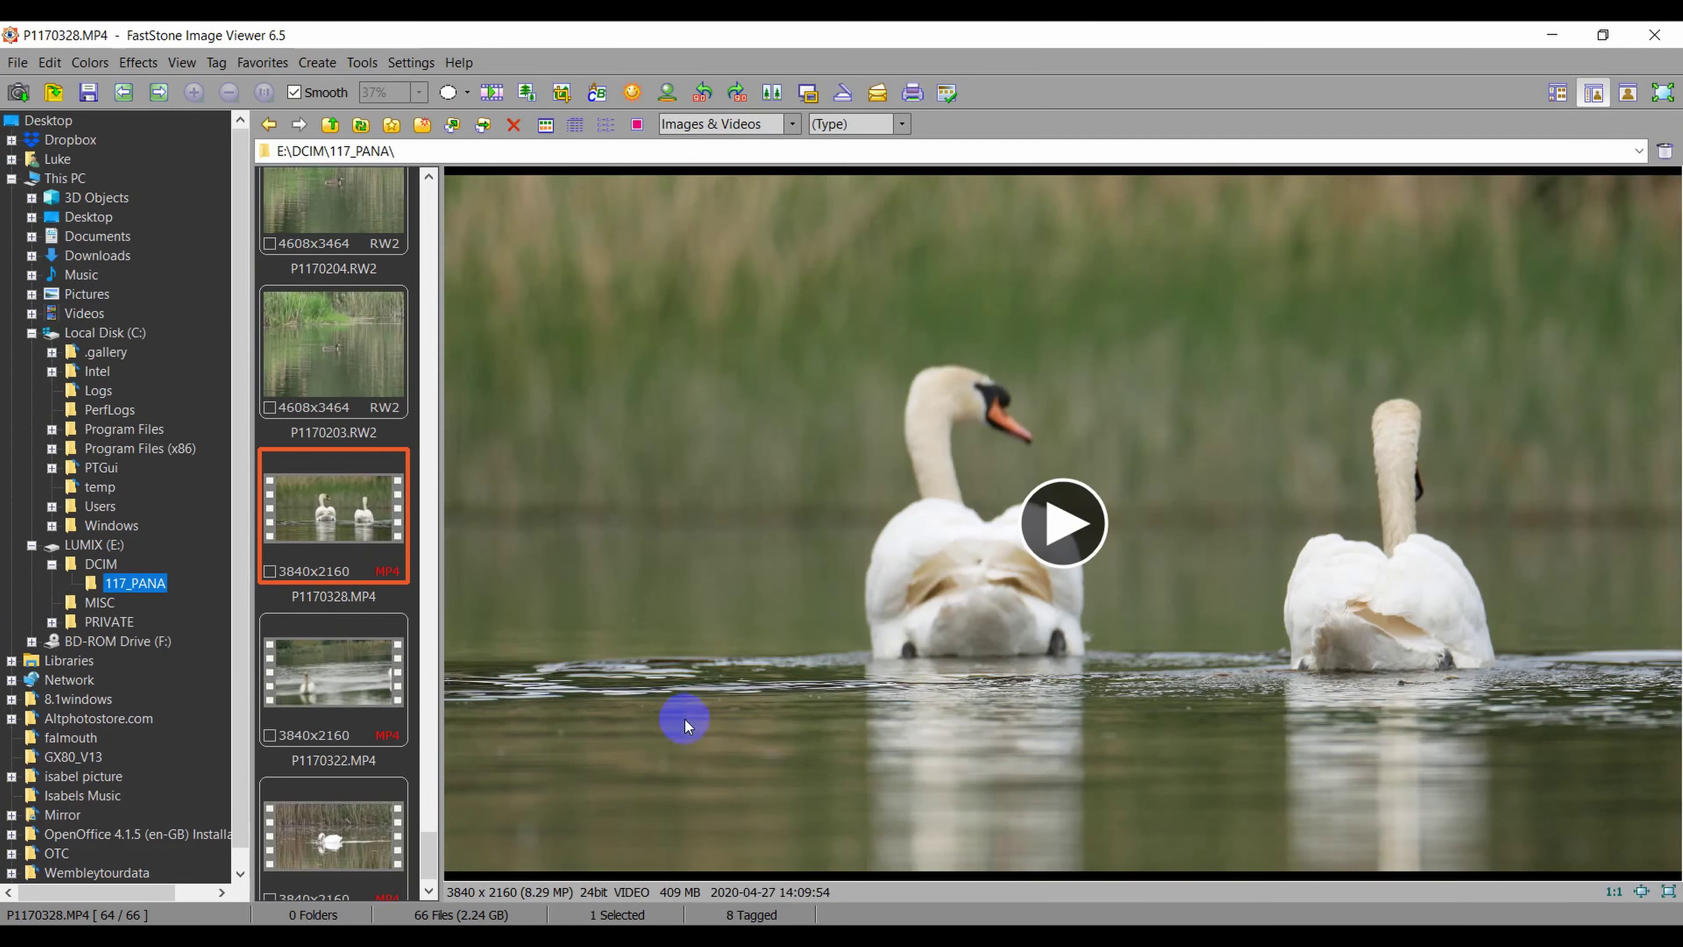
pyautogui.click(856, 846)
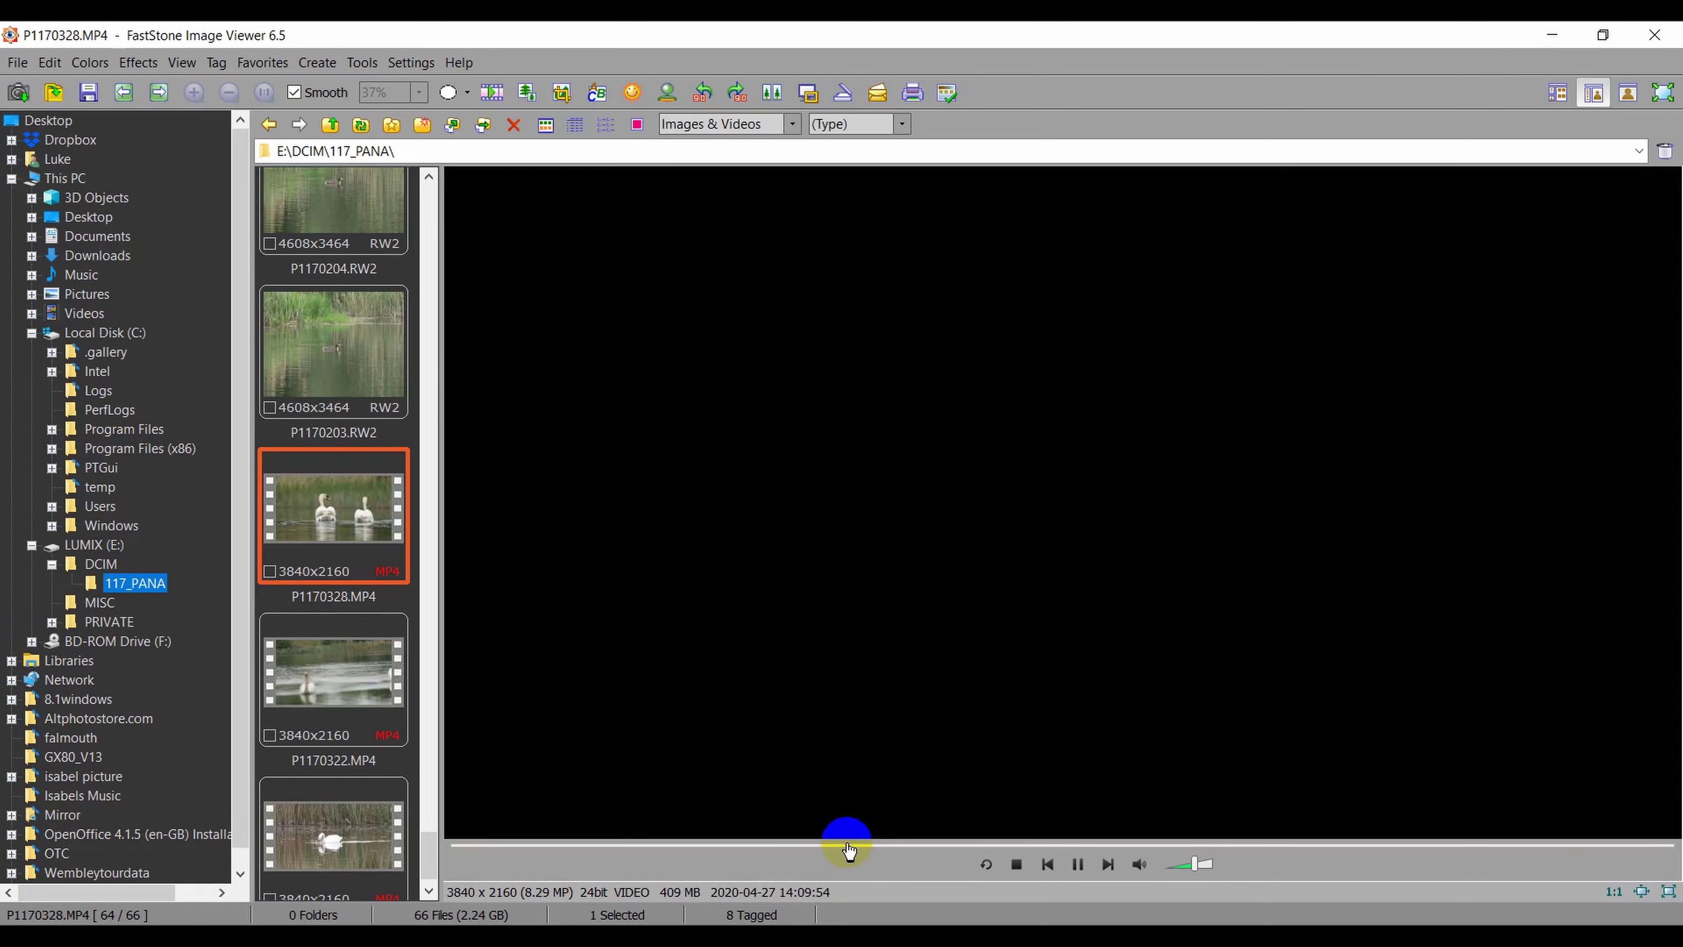
# - Skip the swan clip P1170328.MP4 ahead to 0:00:12, then pause it at 0:00:16
pyautogui.moveTo(848, 850); pyautogui.dragTo(893, 852)
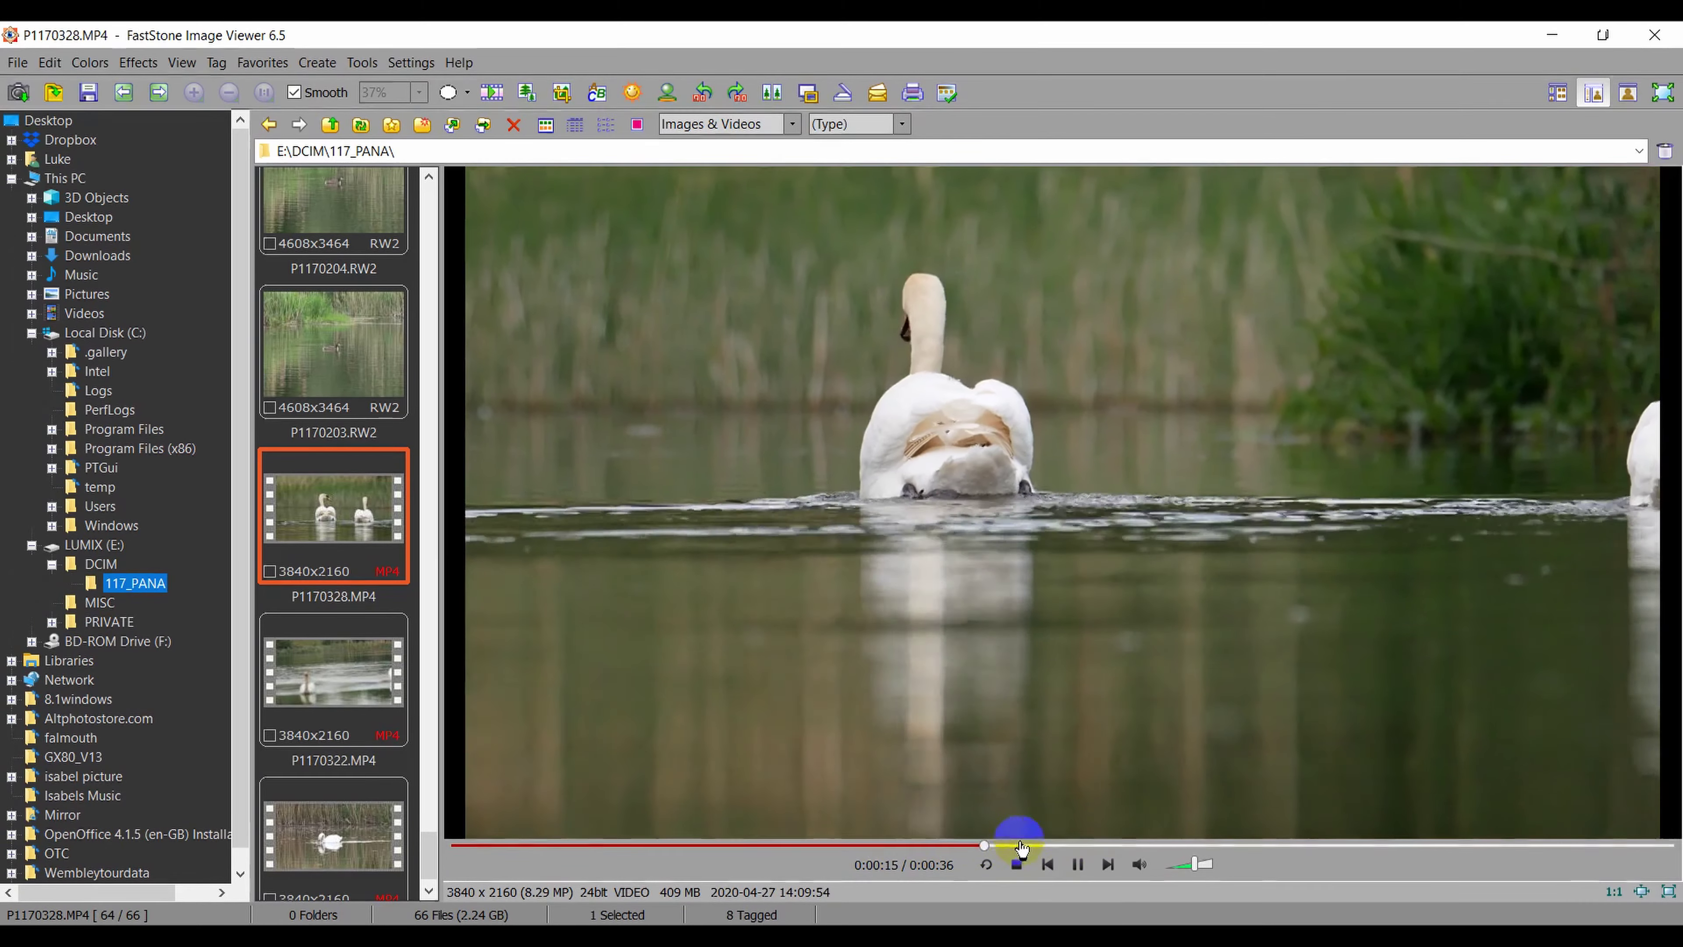
pyautogui.click(1078, 864)
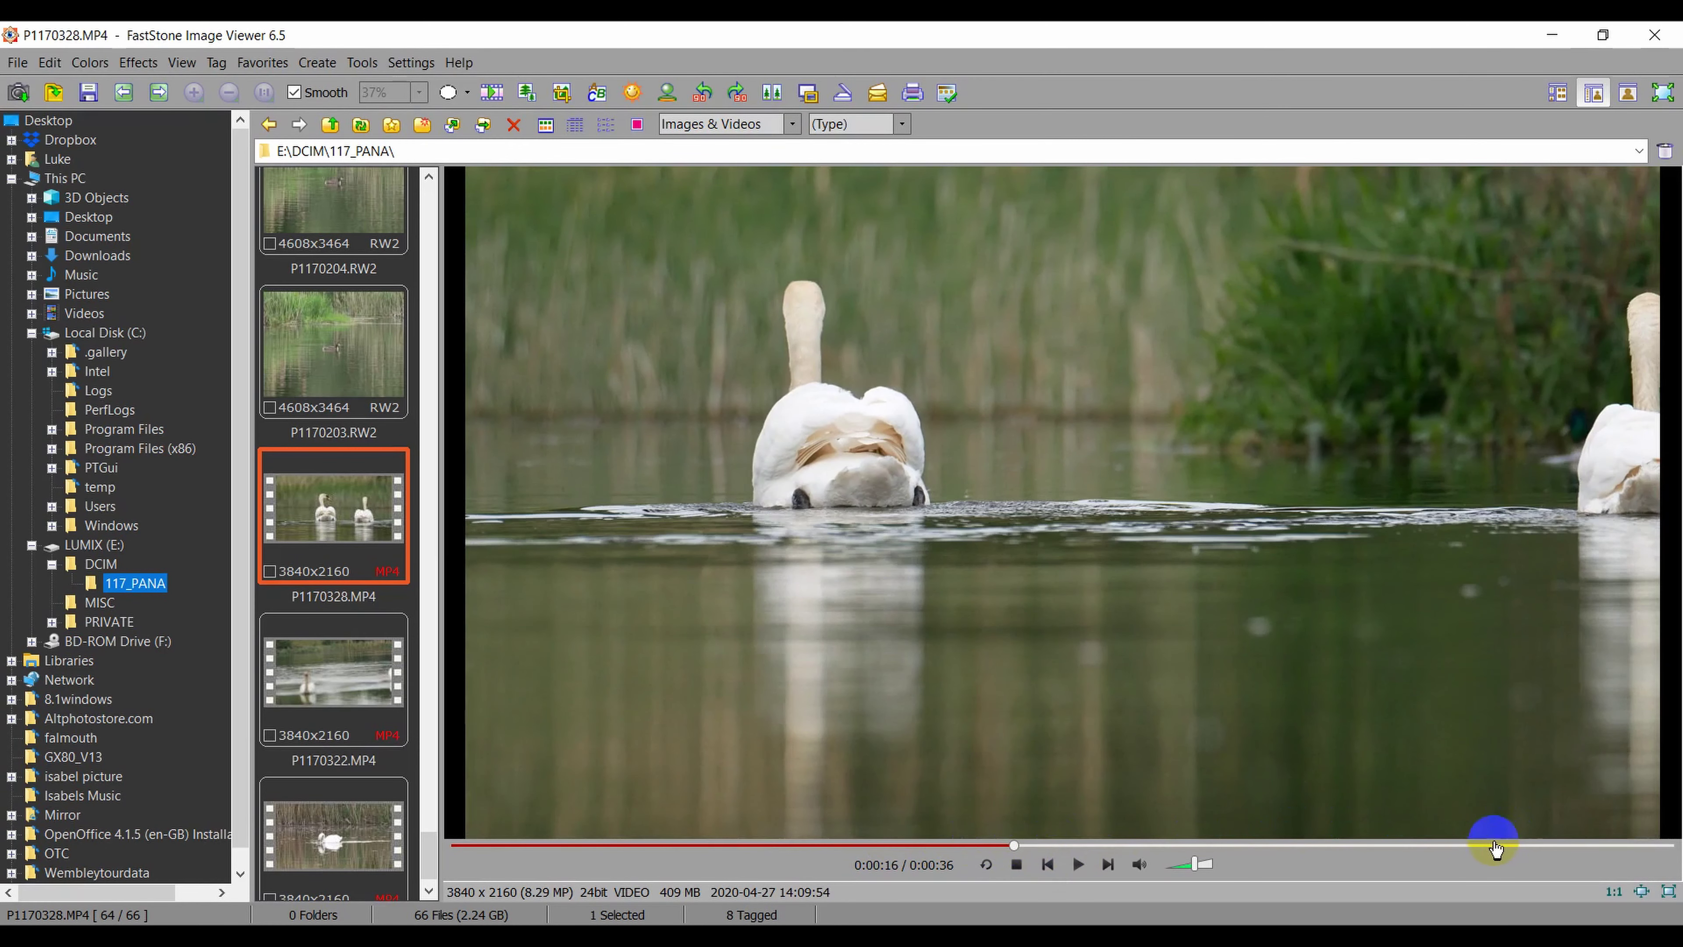